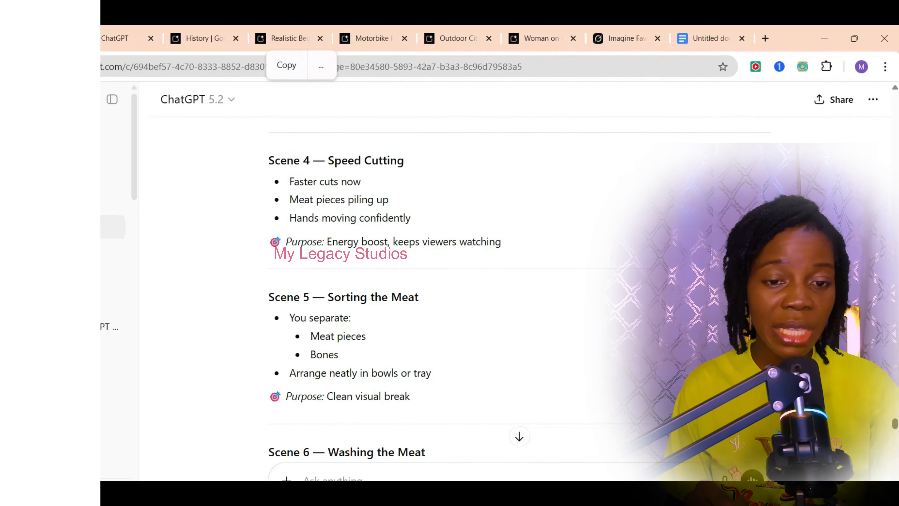
Review the goat meat pepper soup scene plans in the chat, through to the request for image prompts.
scroll(267, 398, down, 6)
scroll(267, 397, up, 5)
scroll(267, 397, up, 7)
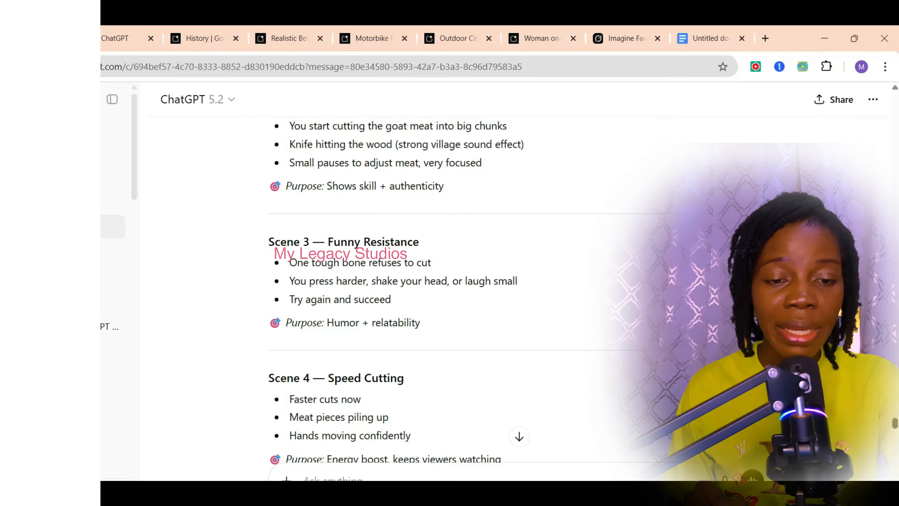
scroll(306, 375, down, 18)
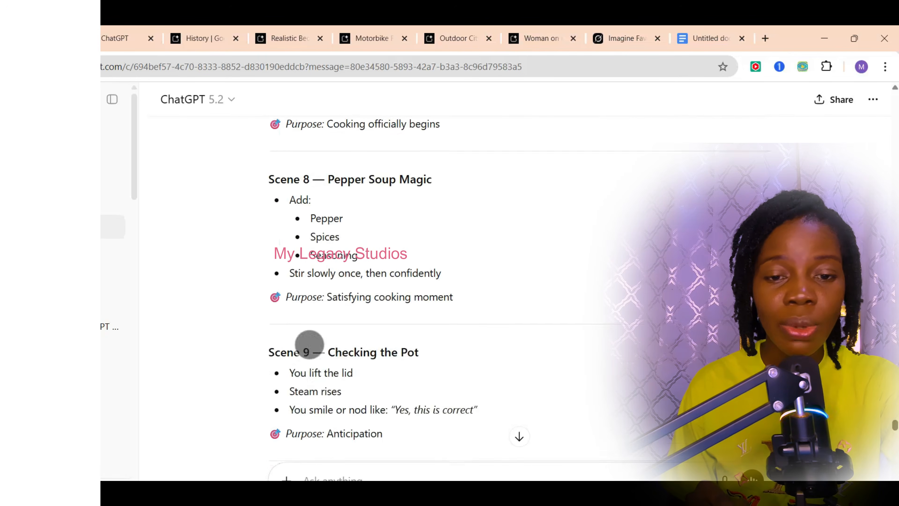
scroll(305, 375, down, 20)
scroll(305, 375, down, 10)
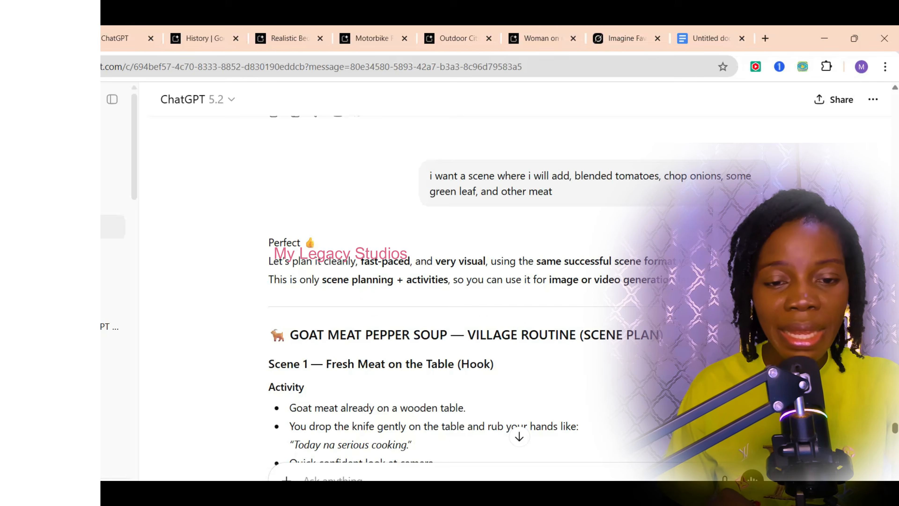
scroll(389, 284, down, 20)
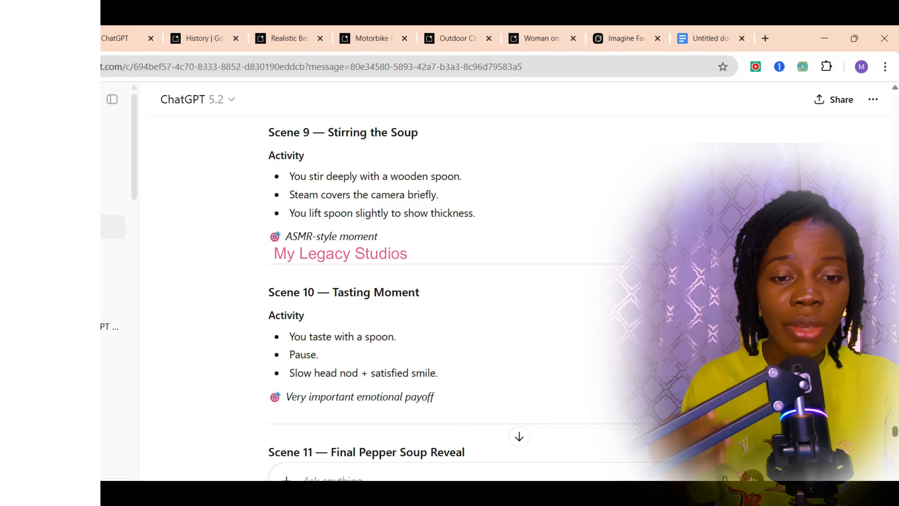
scroll(449, 284, down, 10)
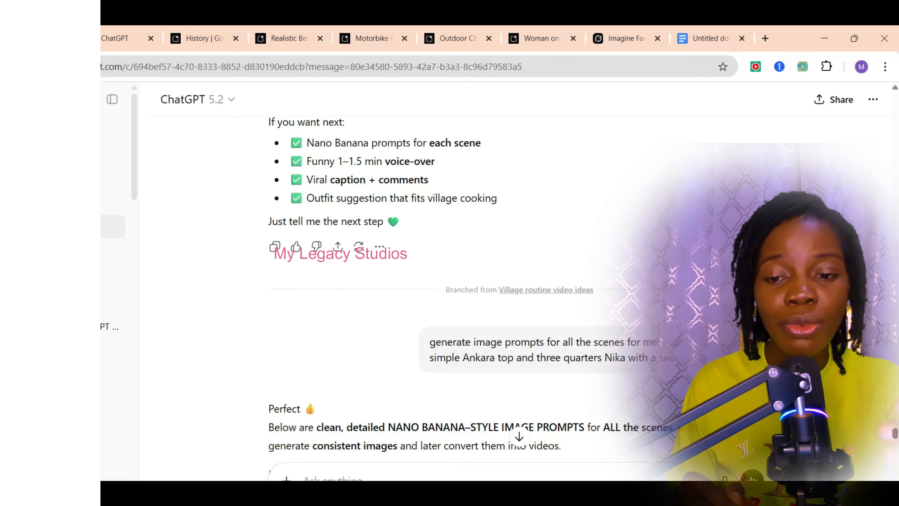
Copy the Scene 1 — Meat on the Table (Opening Hook) image prompt from the chat.
scroll(301, 327, down, 2)
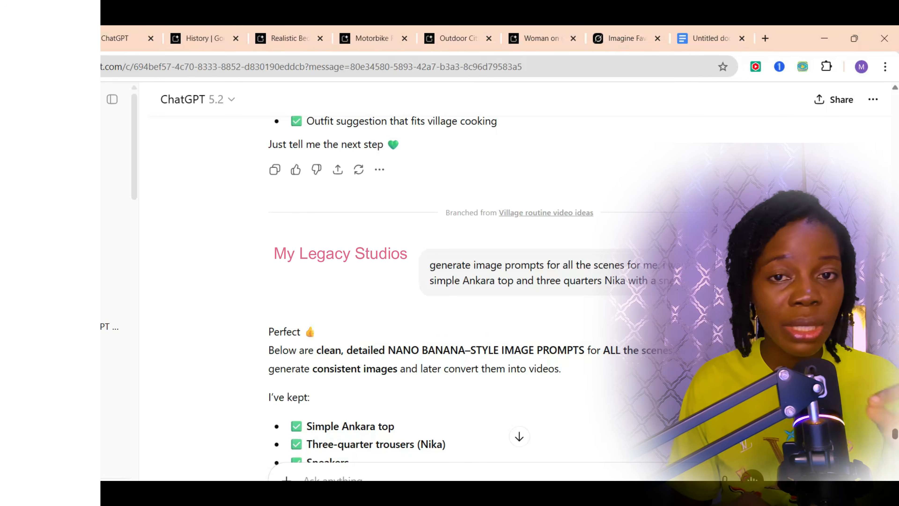
scroll(450, 294, down, 20)
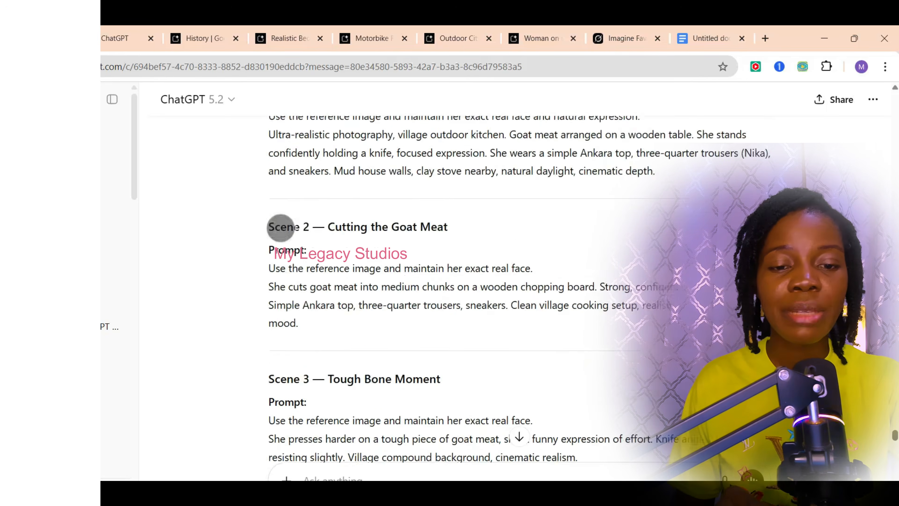
scroll(449, 294, down, 20)
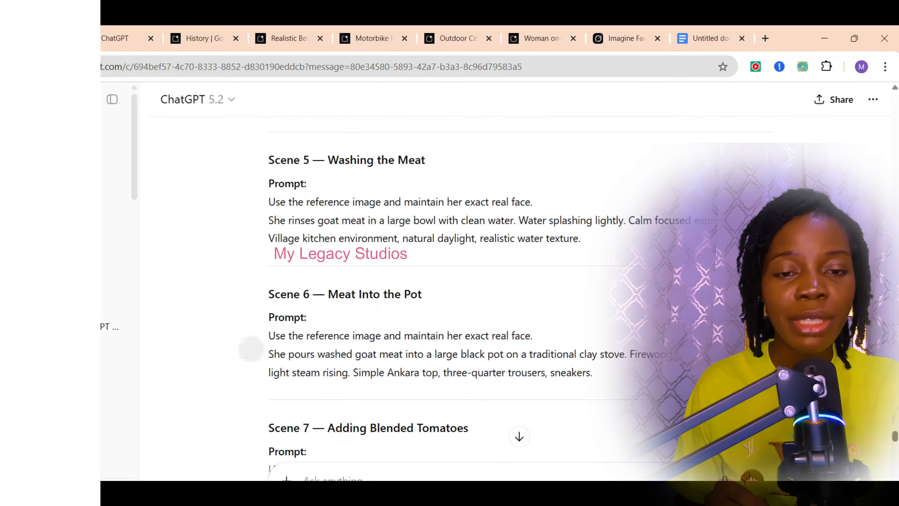
scroll(449, 294, down, 1)
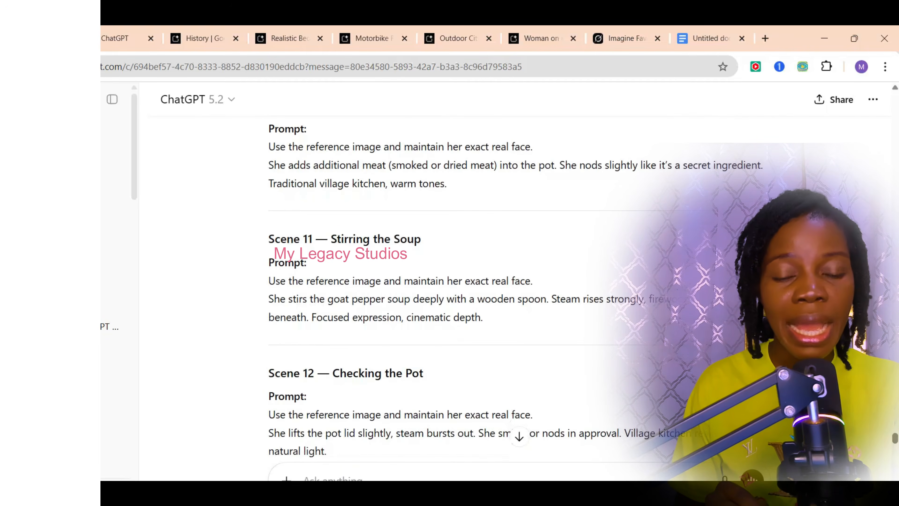
scroll(449, 293, down, 10)
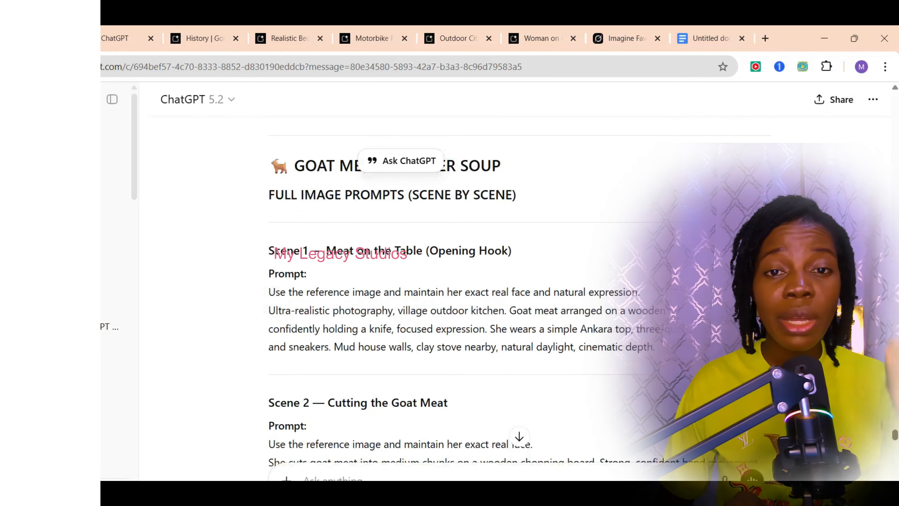
drag(655, 347, 275, 291)
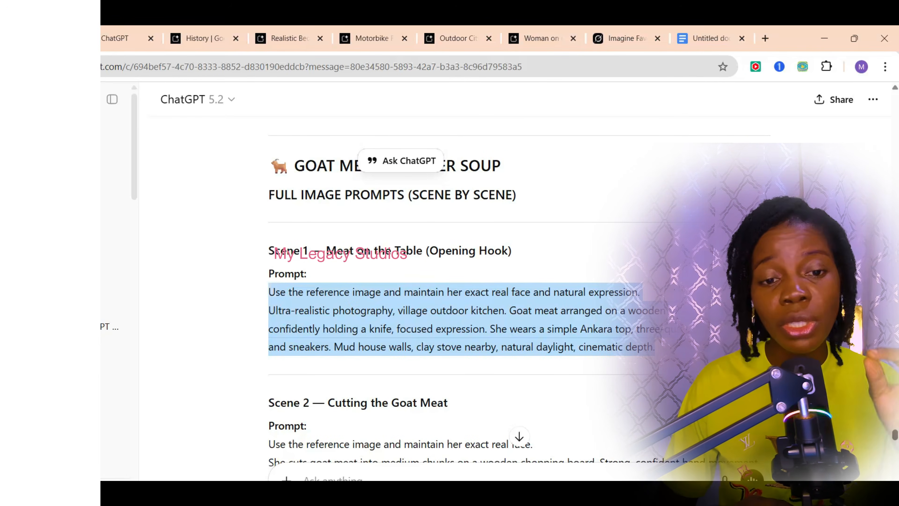
right_click(300, 294)
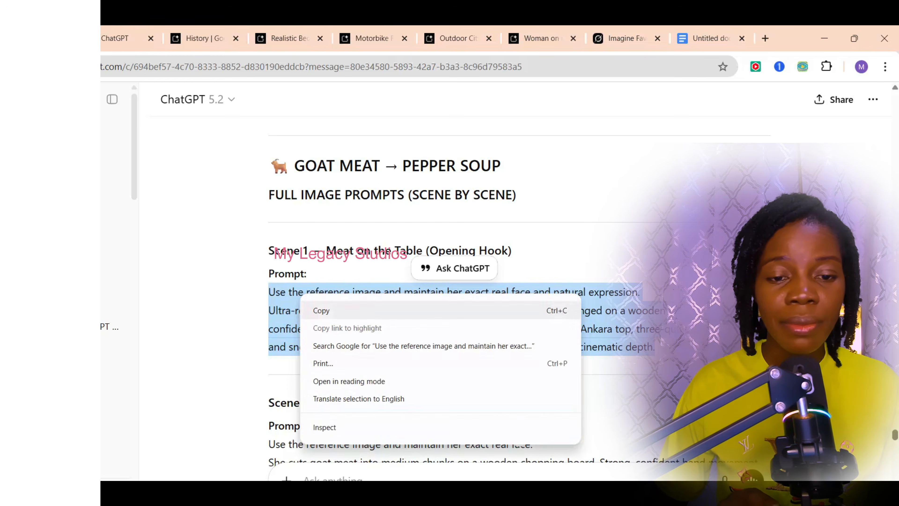
click(321, 310)
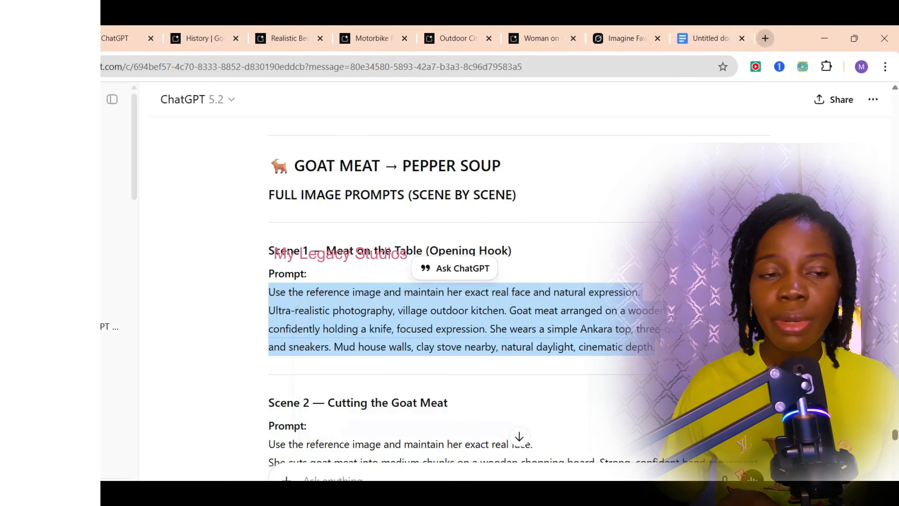
Open Google AI Studio in a new tab by searching for "ai studio nano banana" and select the Nano Banana (gemini-2.5-flash-image) model.
click(765, 38)
click(283, 292)
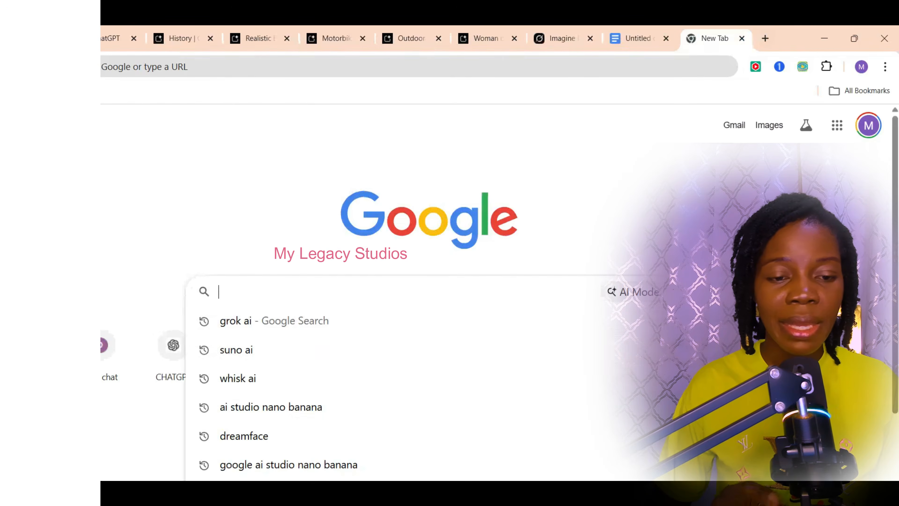
click(271, 406)
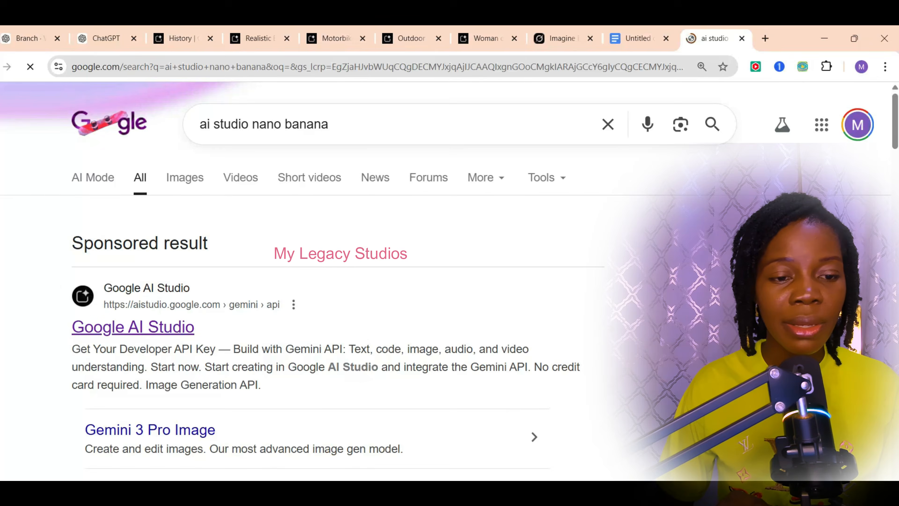
key(ctrl+0)
click(92, 278)
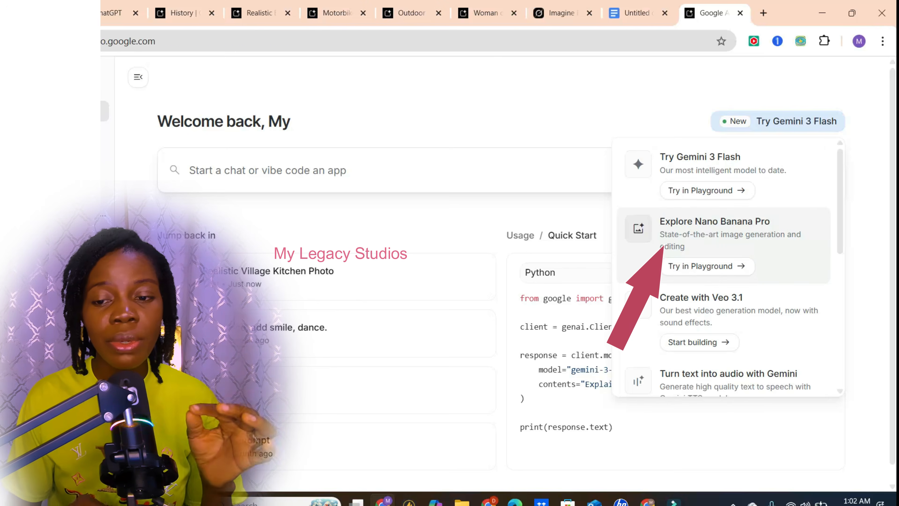
click(706, 265)
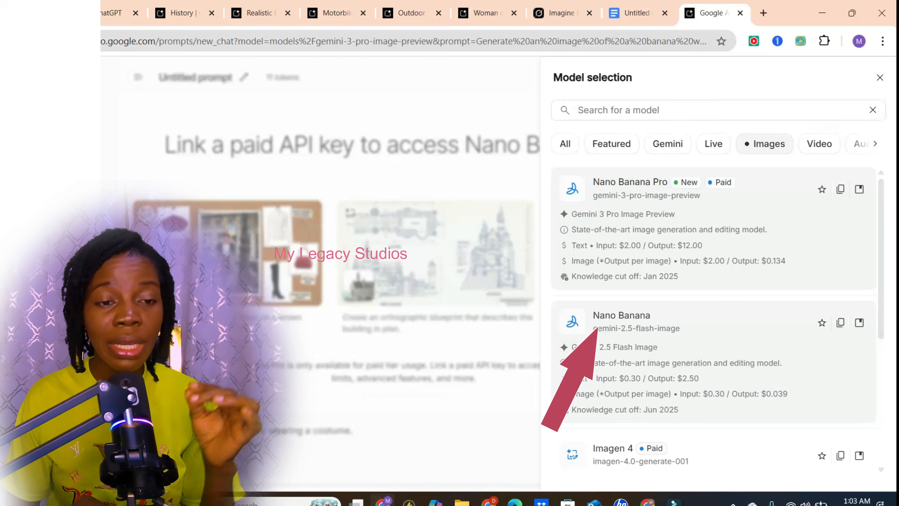
click(621, 319)
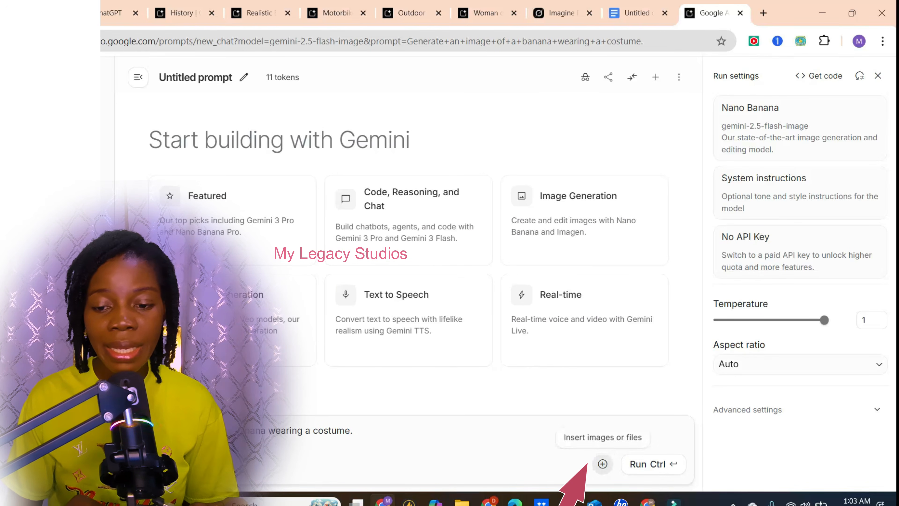
Upload the photo IMG_8579 from Downloads as the reference image for the prompt.
click(603, 464)
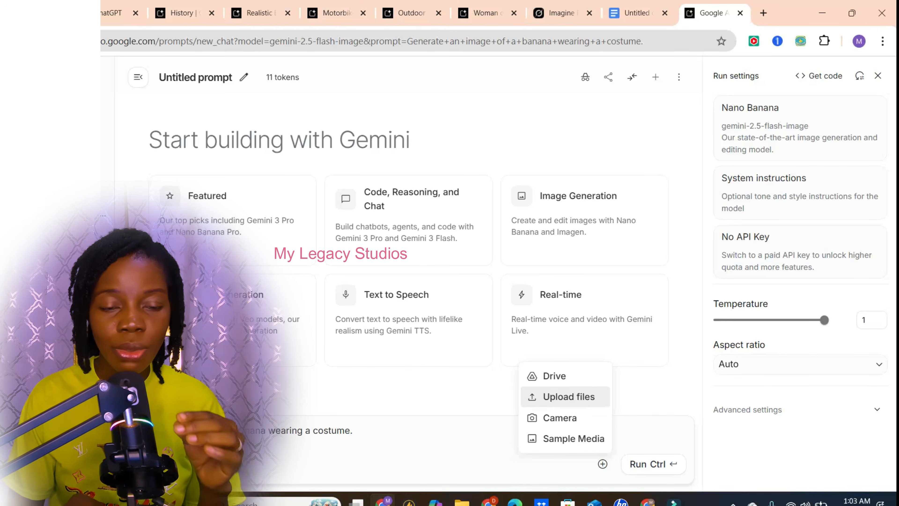
click(567, 397)
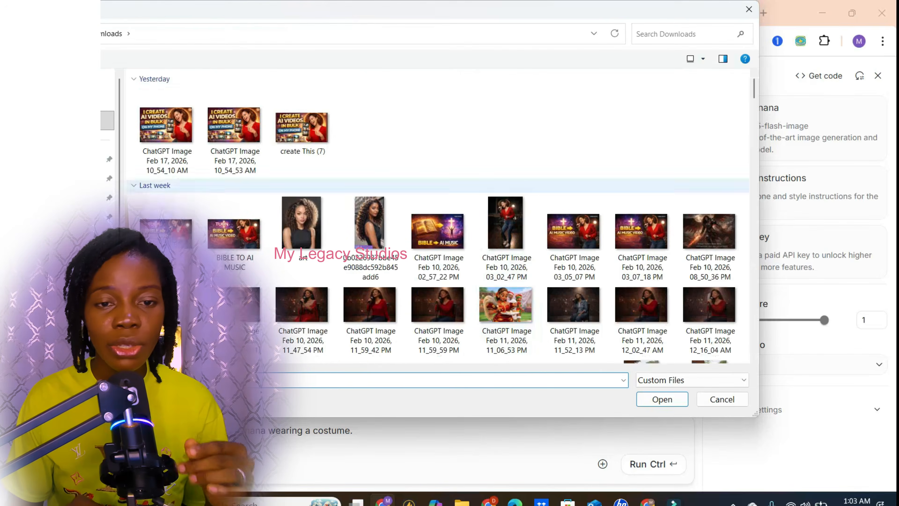
scroll(499, 241, down, 10)
click(502, 233)
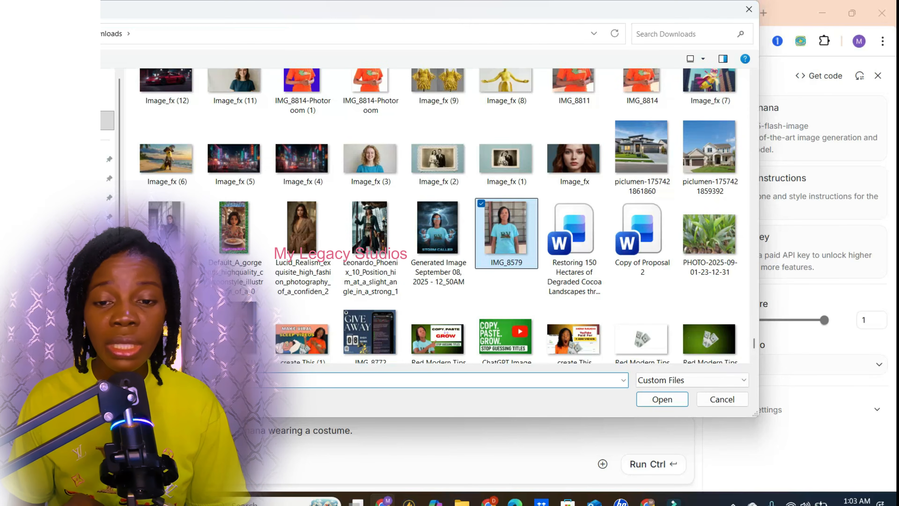
key(Return)
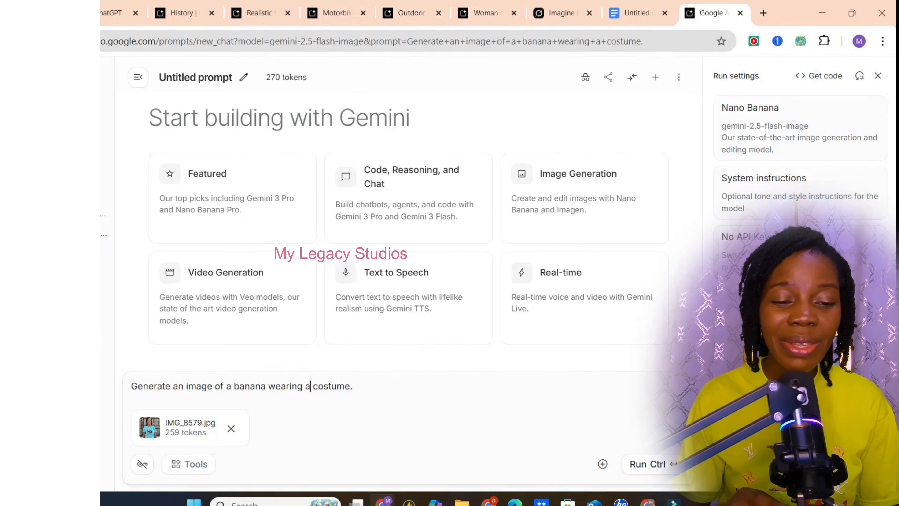
Replace the default banana costume prompt with the Scene 1 image prompt copied from the ChatGPT chat.
triple_click(305, 386)
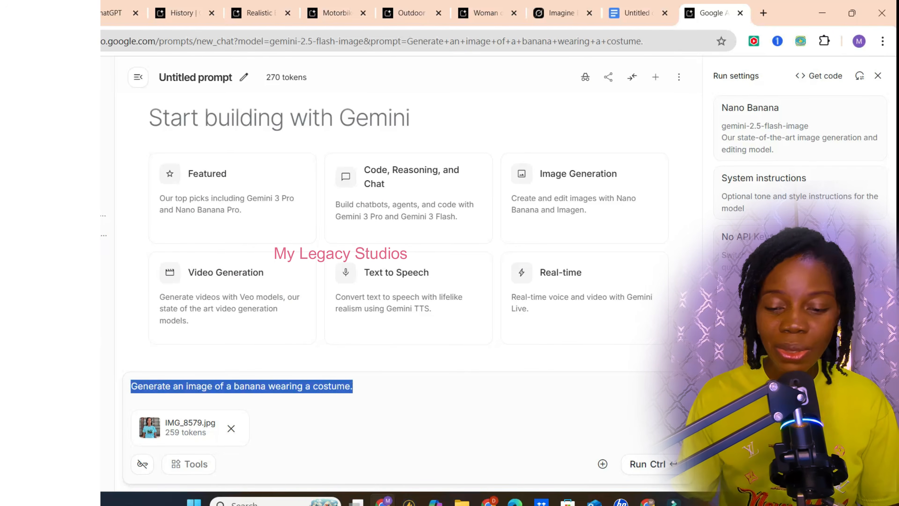
key(BackSpace)
key(ctrl+1)
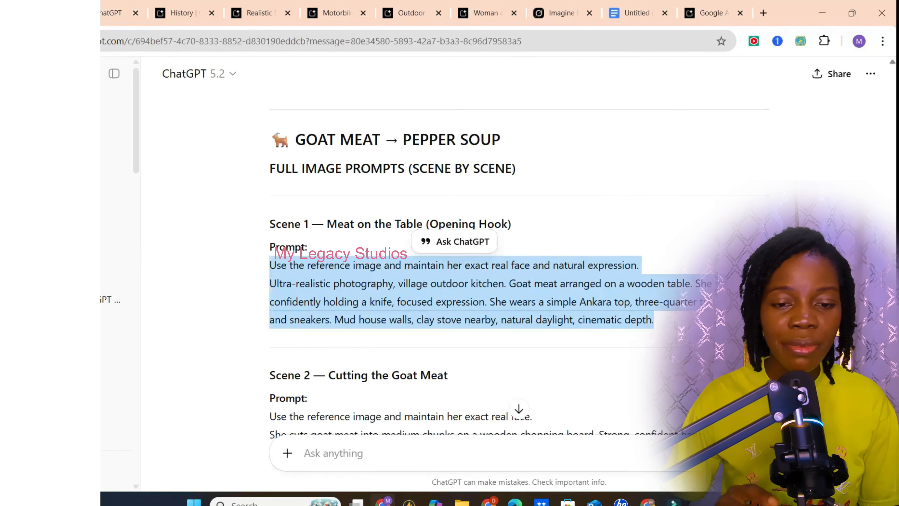
right_click(347, 289)
click(368, 304)
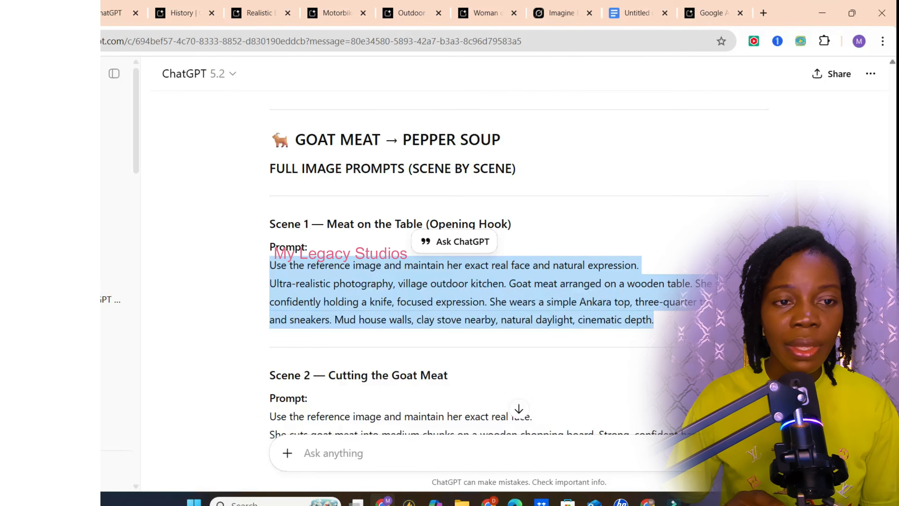
key(ctrl+9)
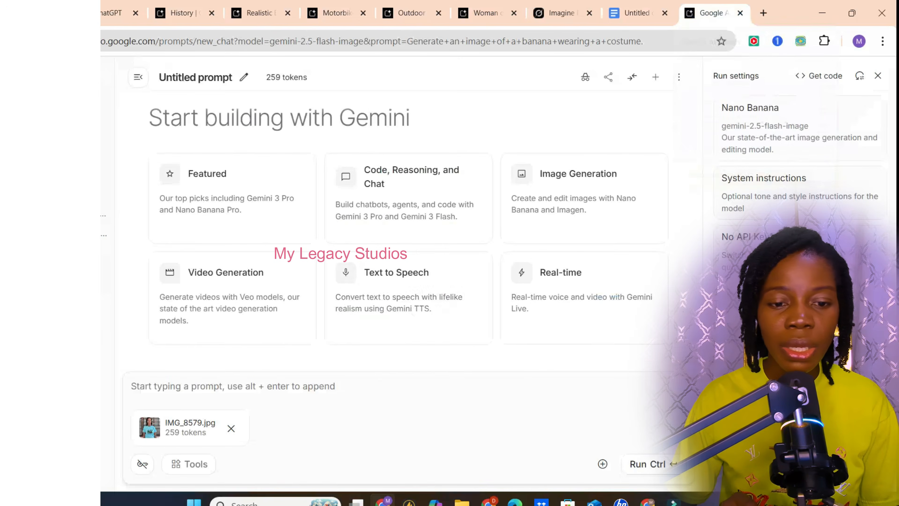
right_click(202, 386)
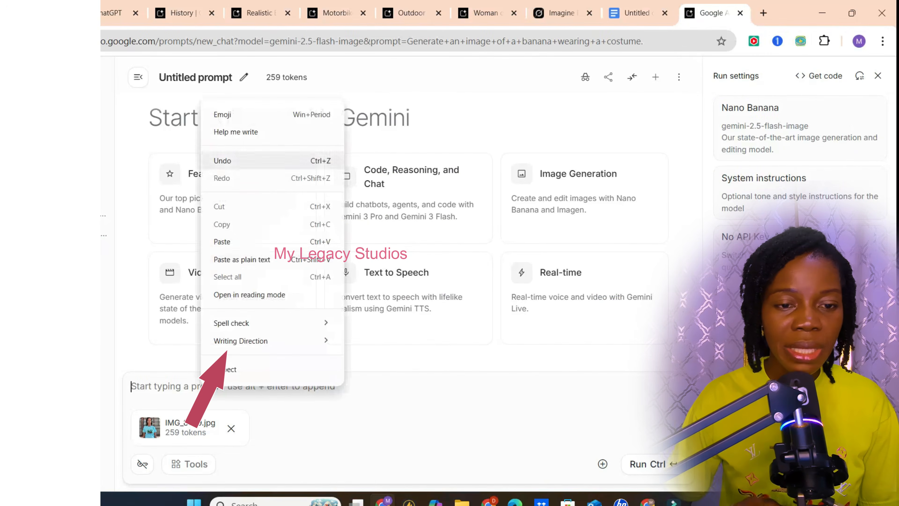
click(222, 241)
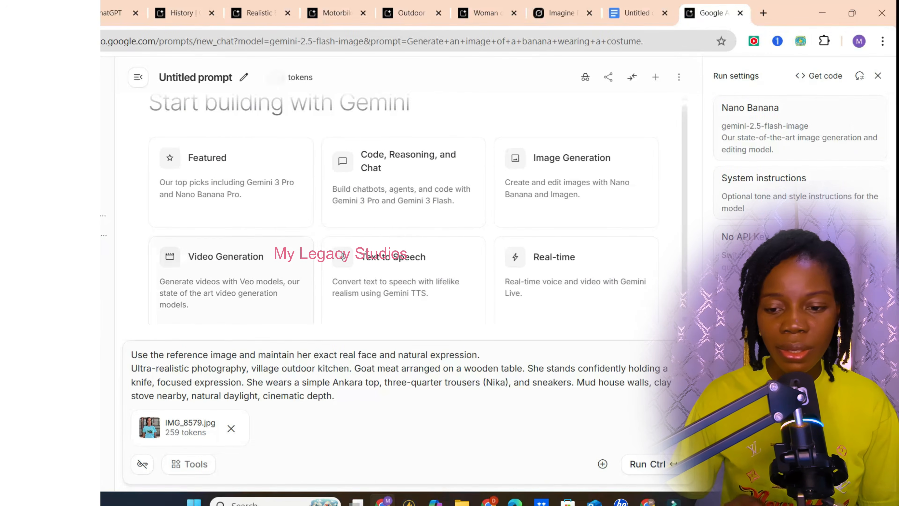
Run the Scene 1 prompt and download the generated image.
click(648, 464)
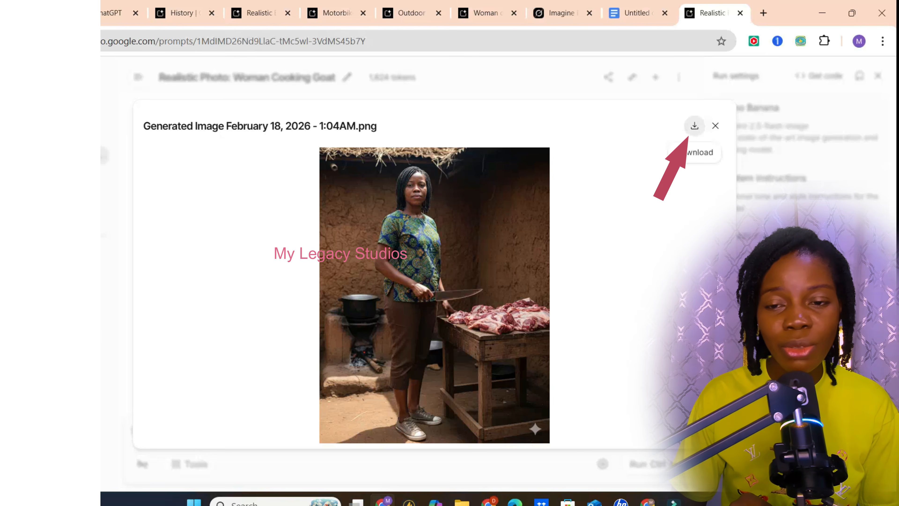
click(695, 126)
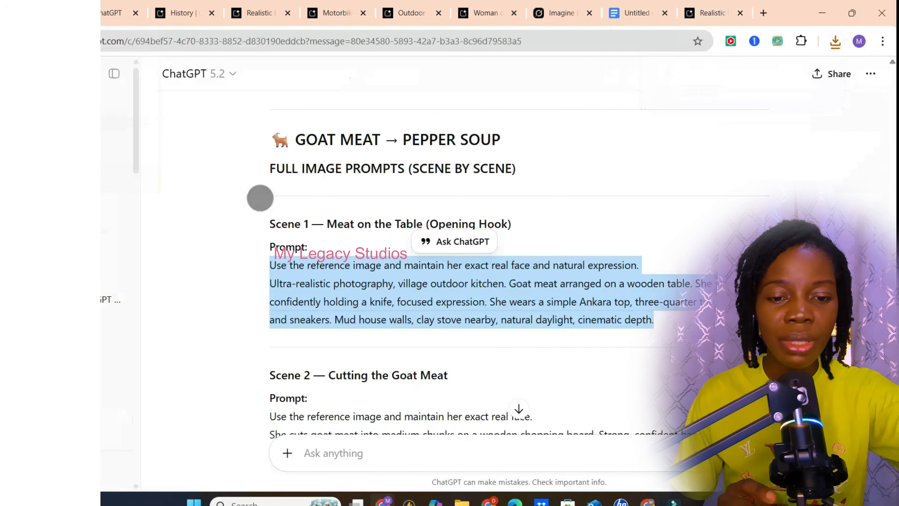
Copy the full prompt text of Scene 2 — Cutting the Goat Meat from the ChatGPT chat.
scroll(258, 196, down, 5)
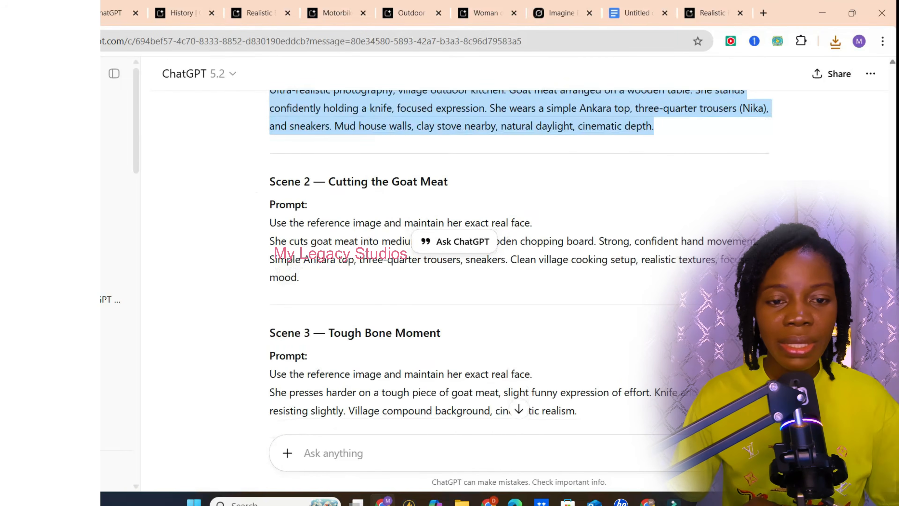
drag(270, 223, 300, 277)
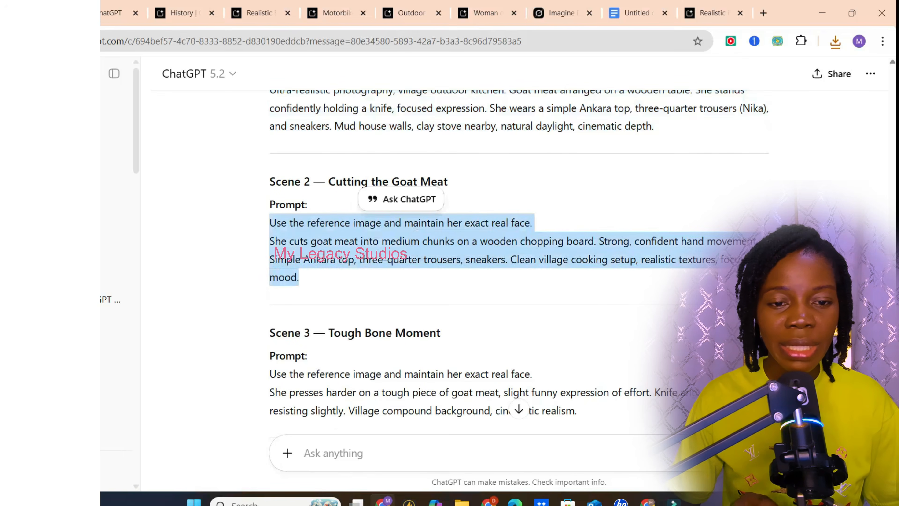
right_click(271, 255)
click(300, 263)
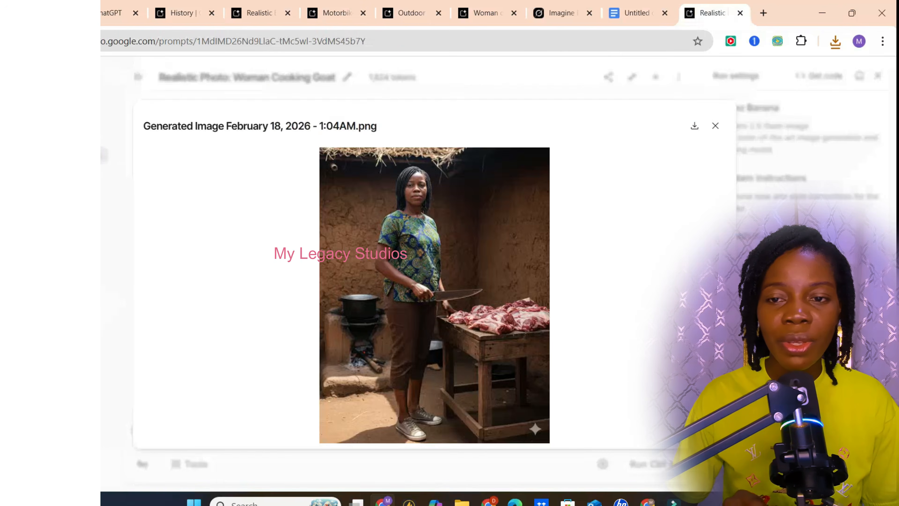
Close the enlarged image in Google AI Studio, paste the Scene 2 prompt into the same chat and run it.
key(Escape)
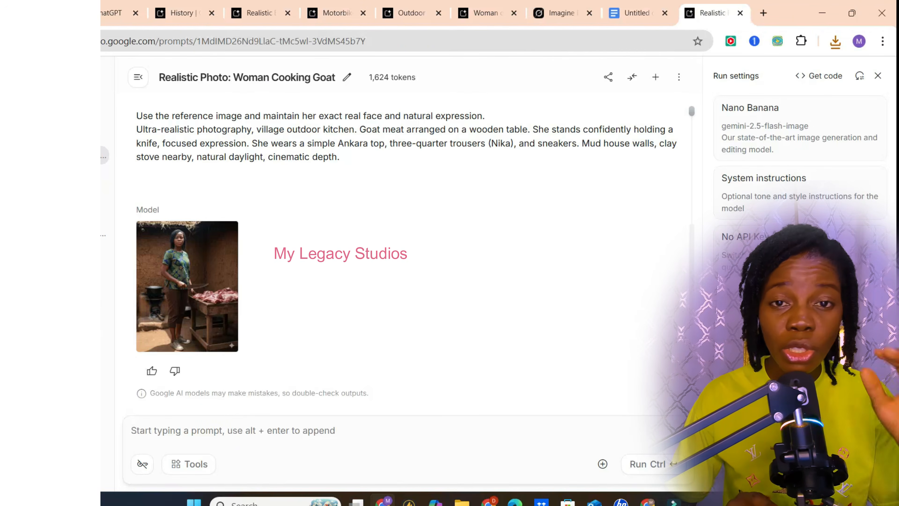
right_click(207, 437)
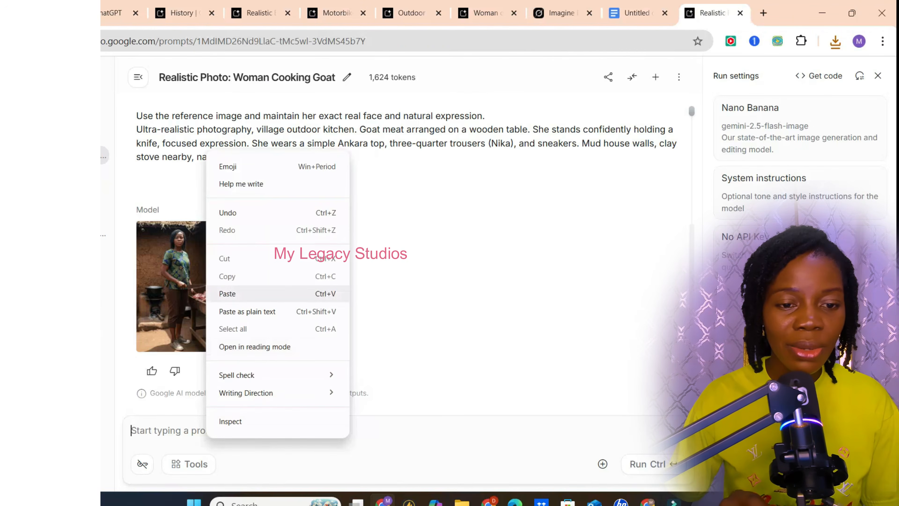
click(228, 293)
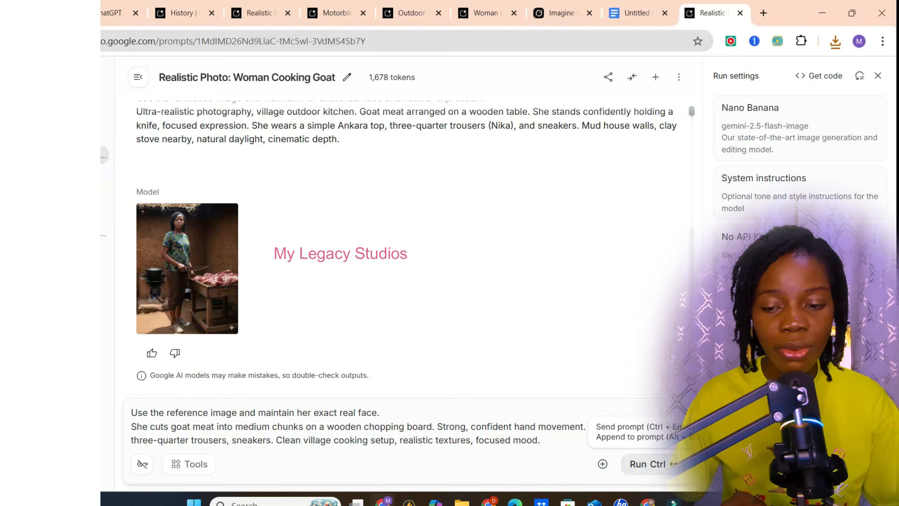
click(648, 463)
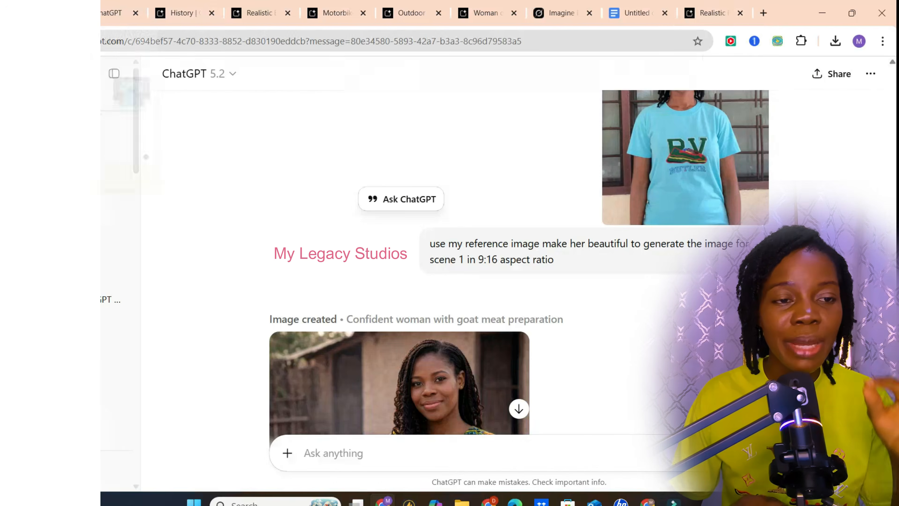
scroll(375, 353, up, 3)
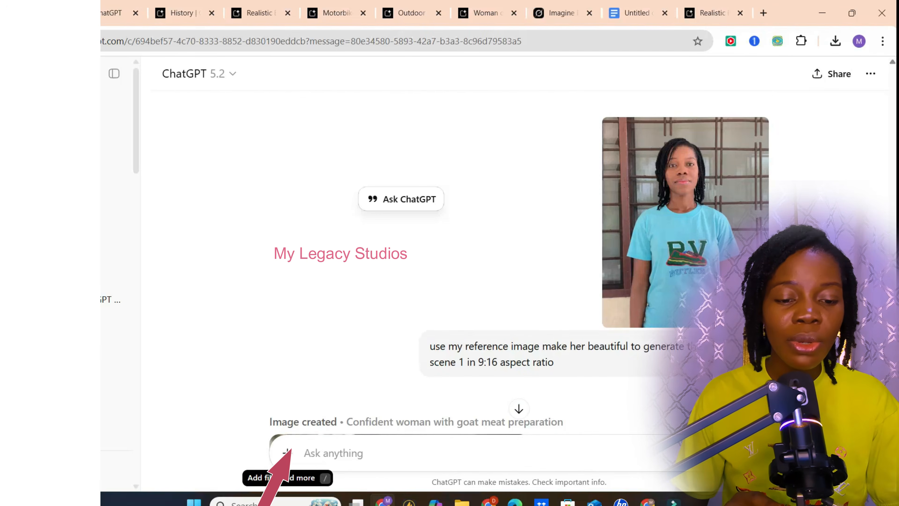
click(287, 453)
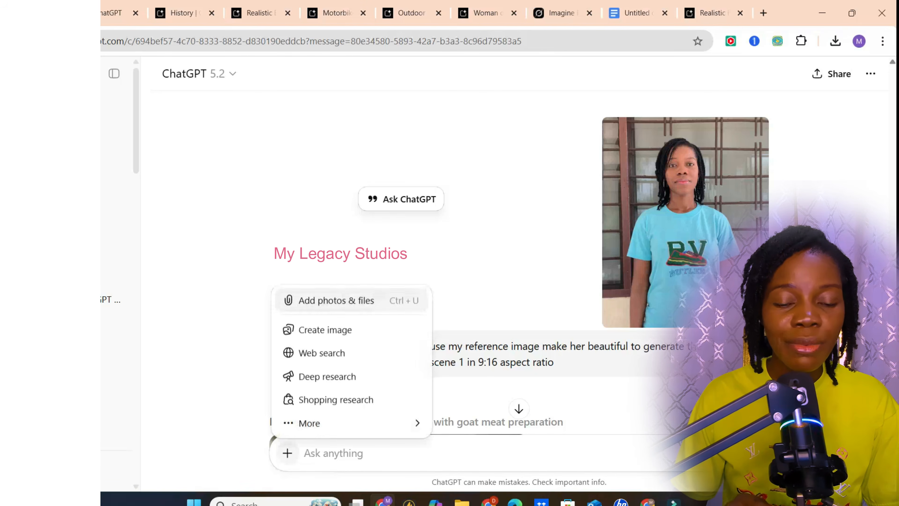
click(336, 300)
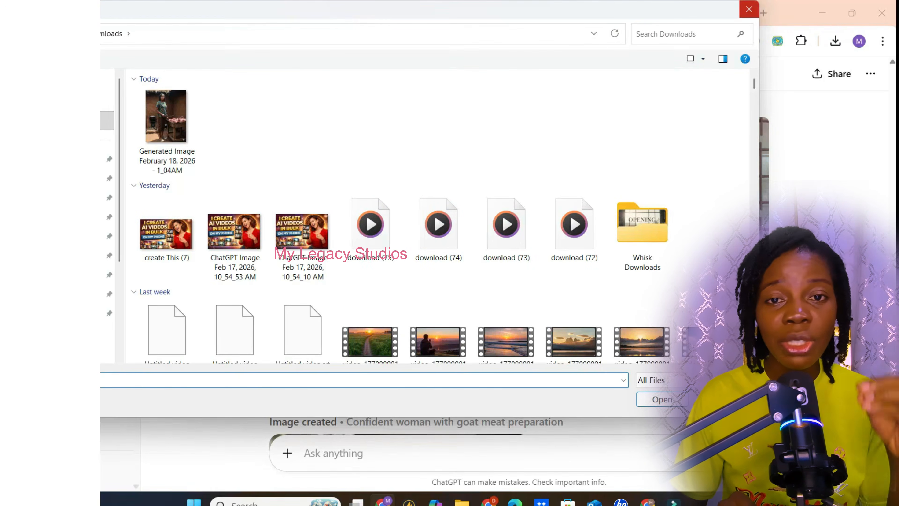
click(748, 9)
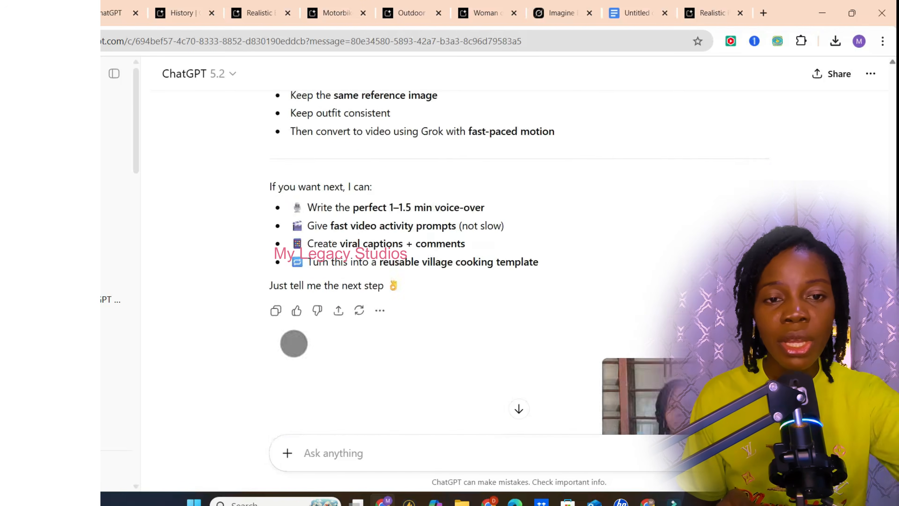
Examine the reference photo, the Scene 1 request in 9:16 and the two Scene 1 images in the ChatGPT chat.
scroll(291, 343, up, 5)
scroll(449, 284, down, 7)
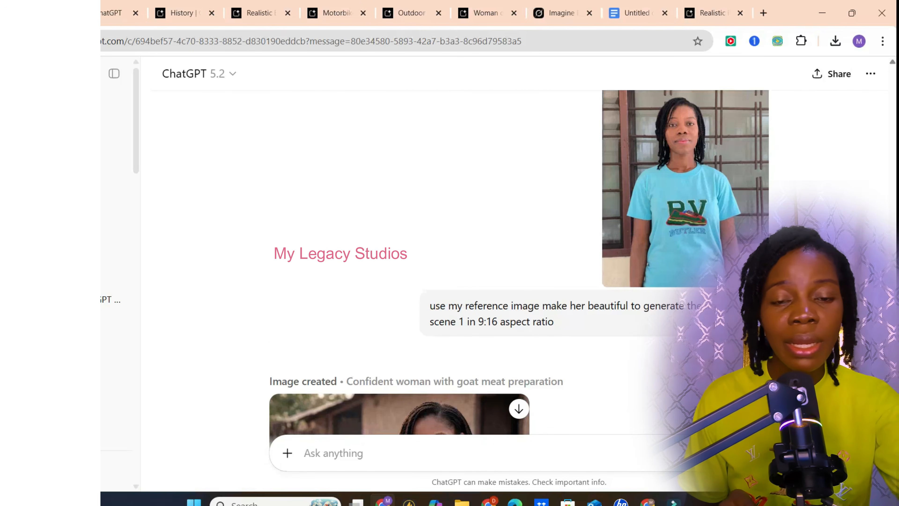
scroll(334, 194, down, 5)
scroll(334, 194, down, 2)
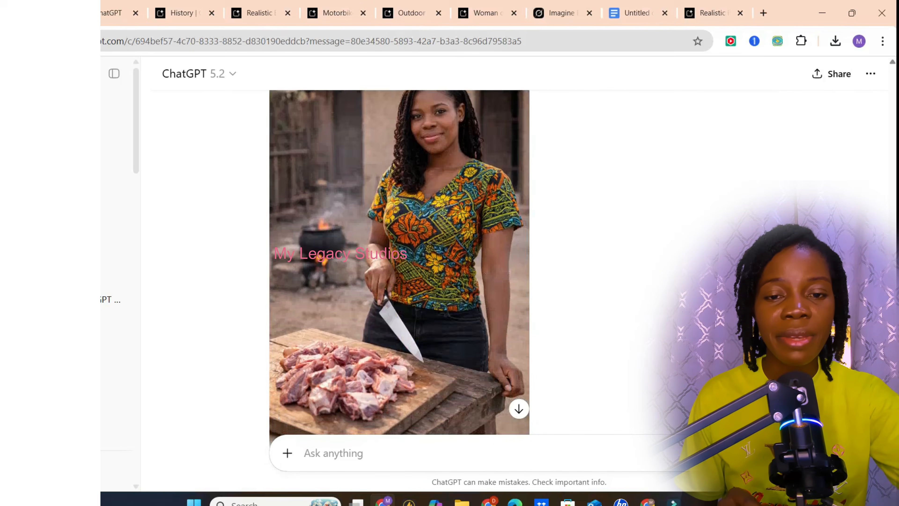
scroll(334, 248, up, 1)
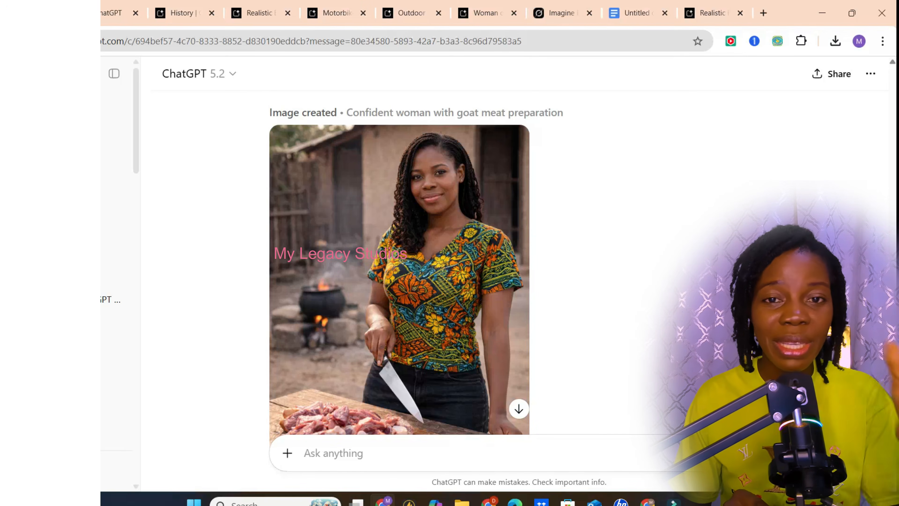
scroll(399, 284, down, 10)
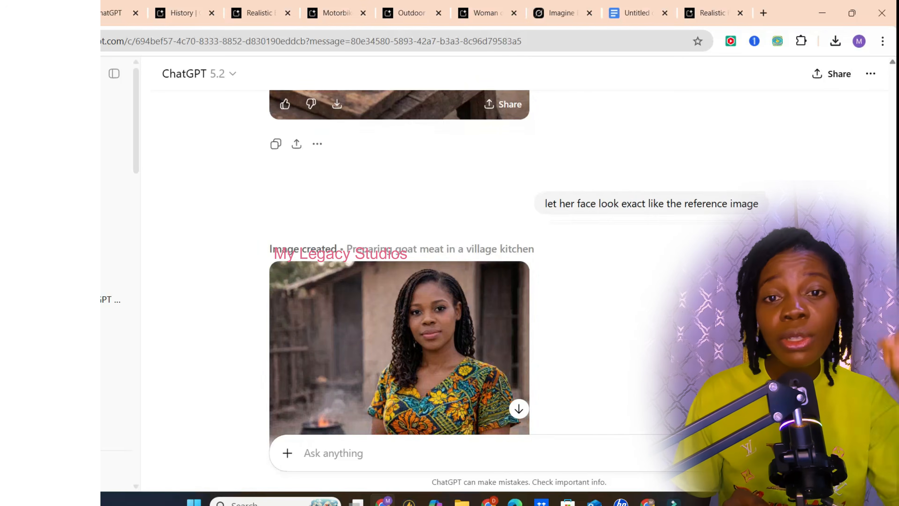
scroll(257, 287, down, 10)
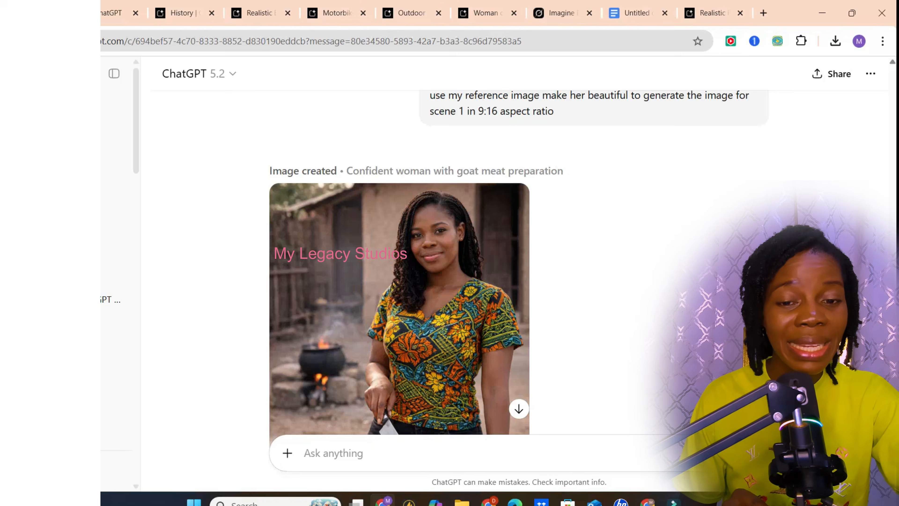
scroll(351, 147, down, 10)
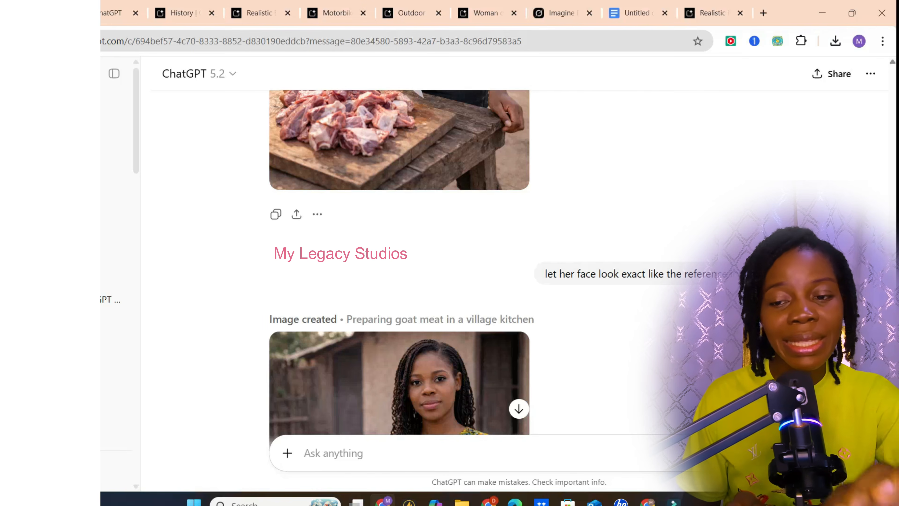
scroll(399, 265, down, 5)
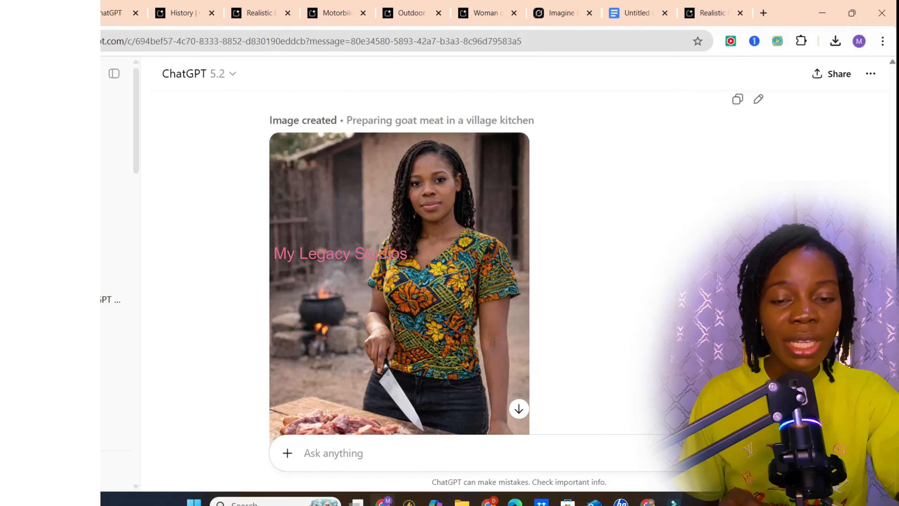
scroll(341, 304, down, 1)
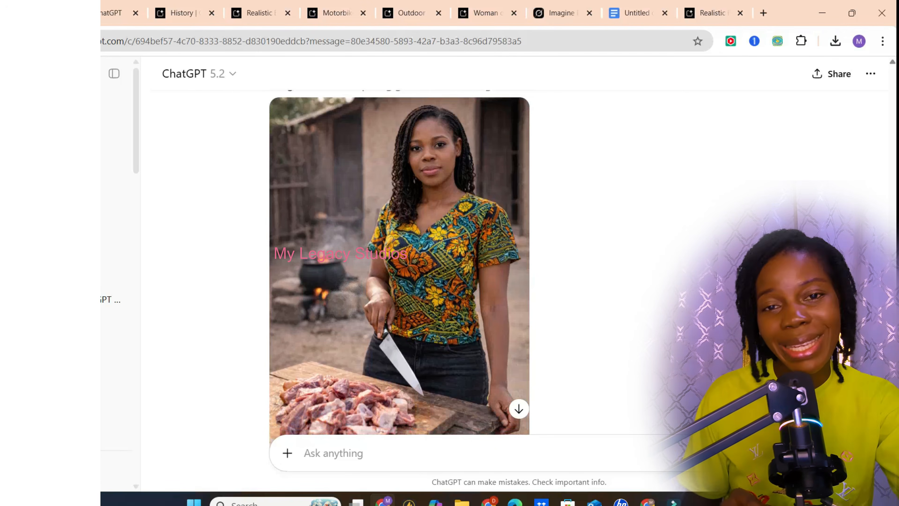
Examine the remaining scene images in the ChatGPT chat, from cutting and washing the meat to serving the stew and pounding fufu.
scroll(399, 265, down, 14)
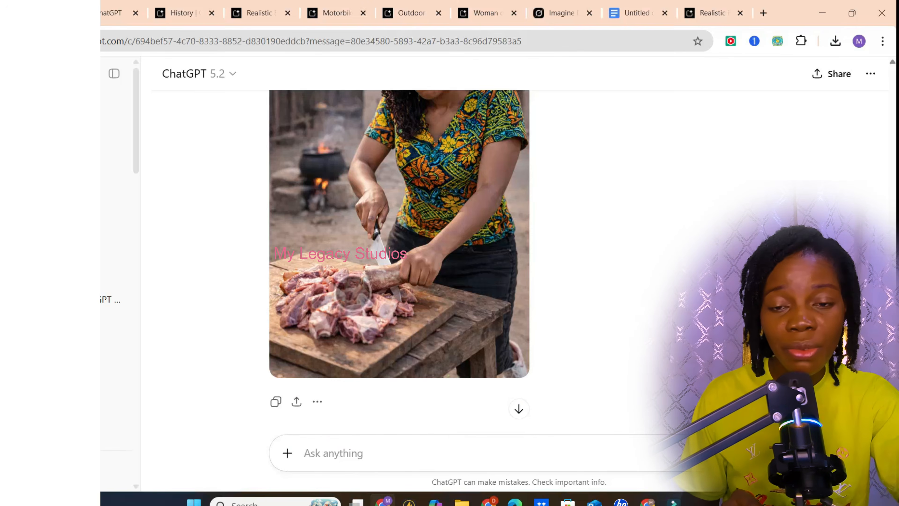
scroll(400, 265, down, 10)
scroll(399, 265, down, 1)
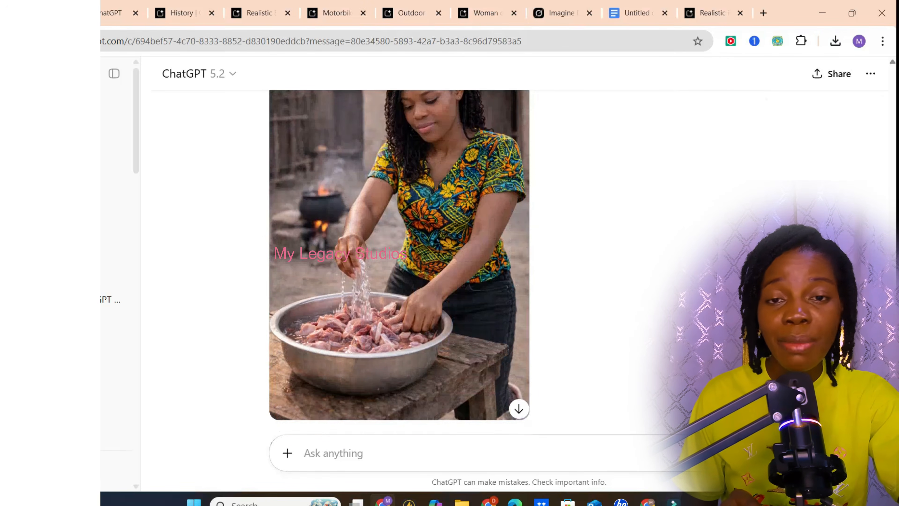
scroll(399, 265, down, 8)
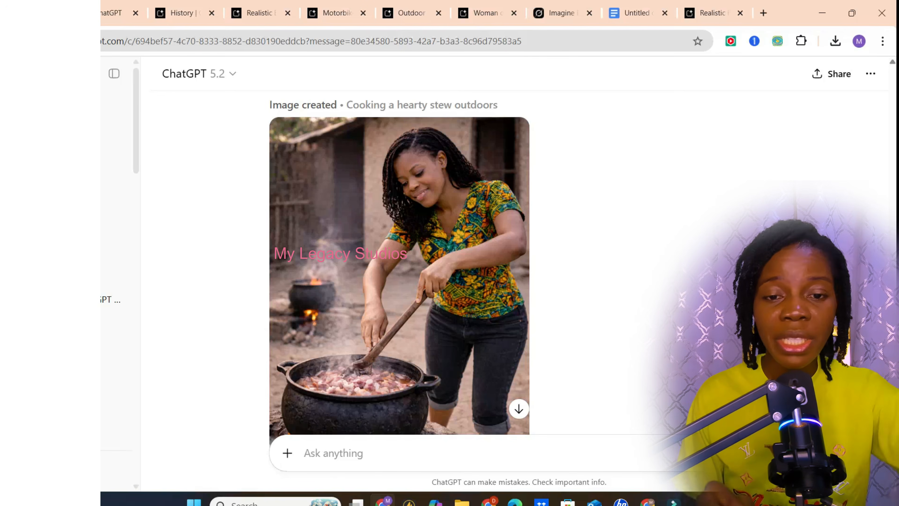
scroll(315, 335, down, 10)
scroll(315, 335, up, 2)
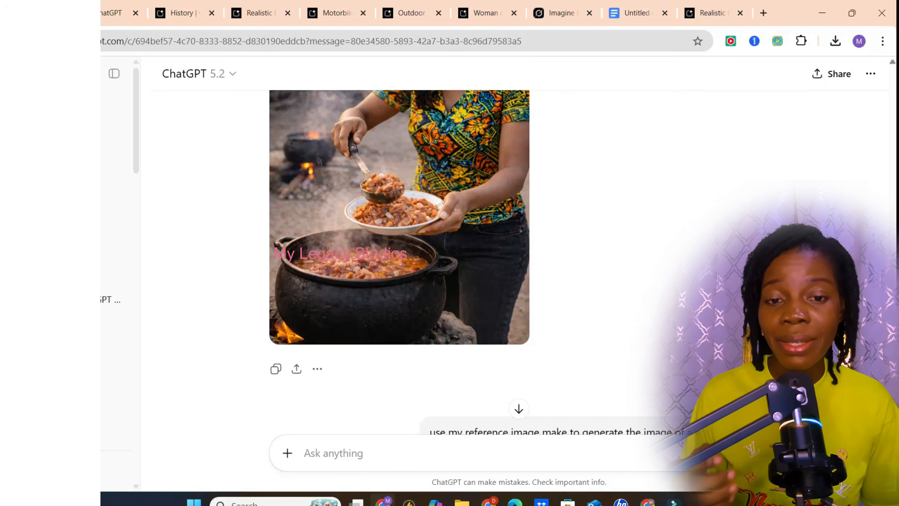
scroll(460, 262, down, 10)
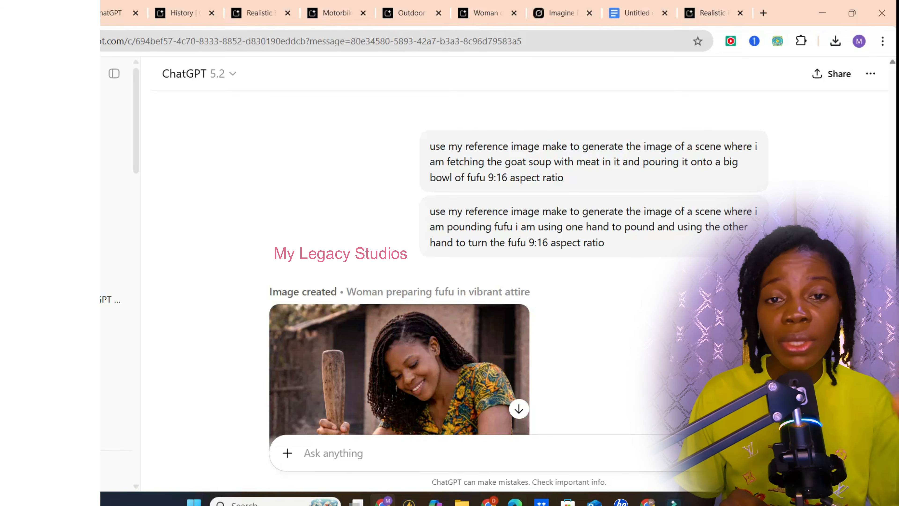
scroll(261, 183, down, 10)
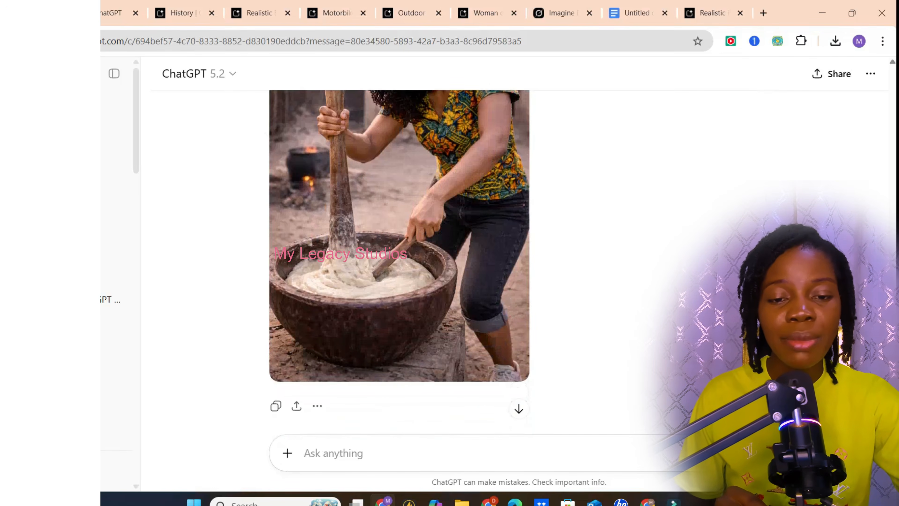
scroll(399, 262, up, 2)
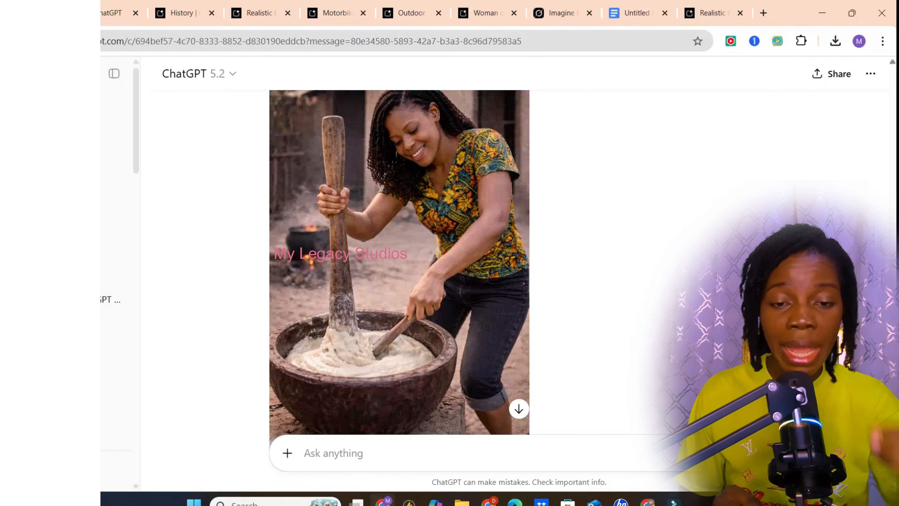
scroll(399, 262, down, 10)
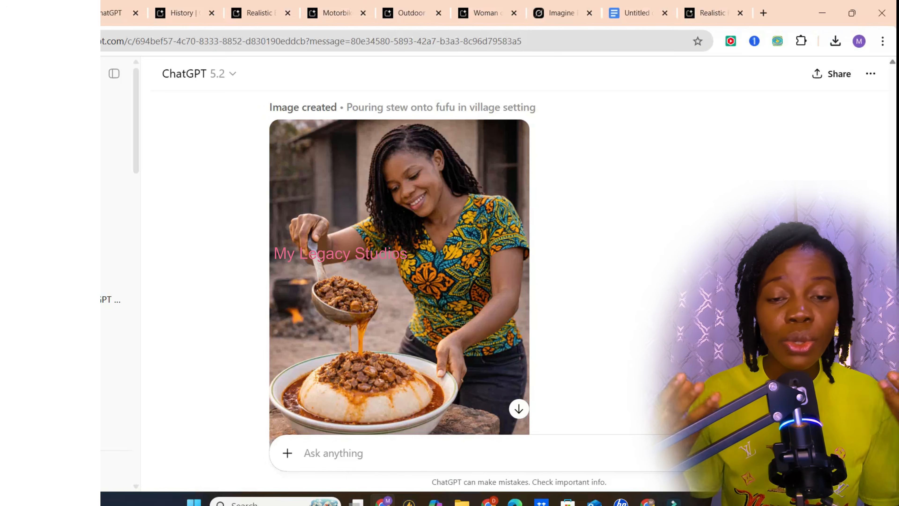
Read through the final fufu scene's image prompt and variations, and the scene-by-scene video activities for Grok.
scroll(449, 283, up, 10)
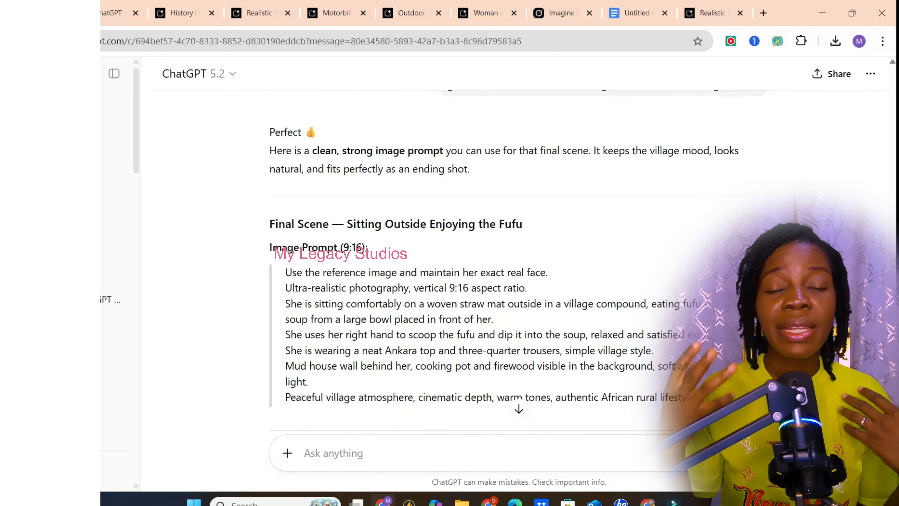
scroll(276, 195, down, 15)
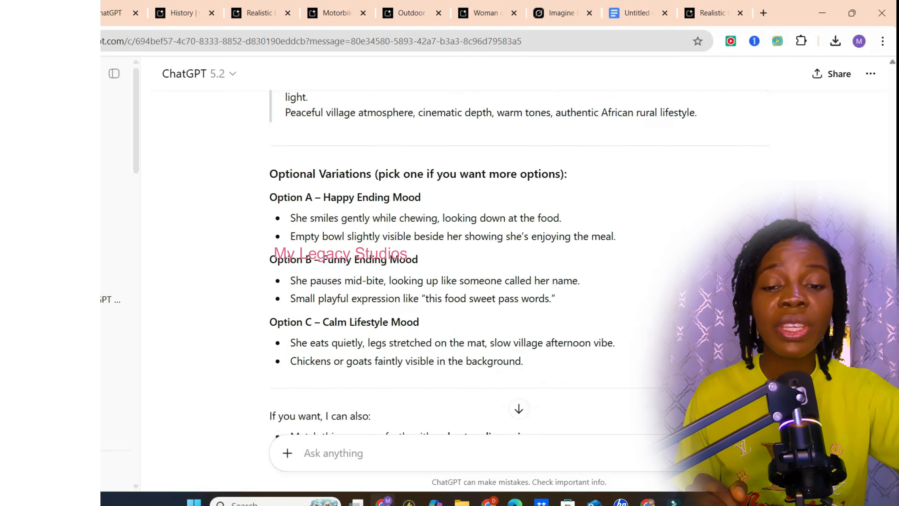
scroll(277, 195, down, 2)
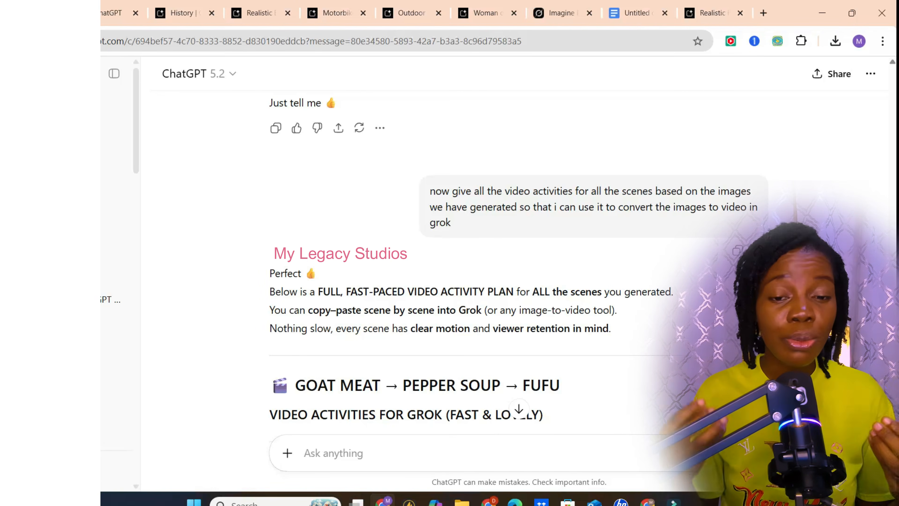
scroll(256, 353, down, 6)
scroll(256, 354, down, 20)
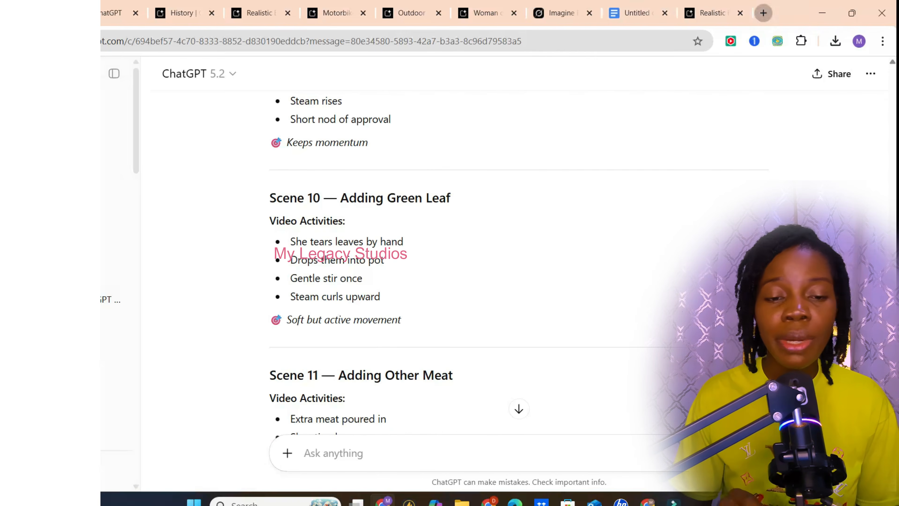
Find Grok with the "grok ai" search in a new browser tab and open its Imagine page.
click(763, 13)
click(319, 265)
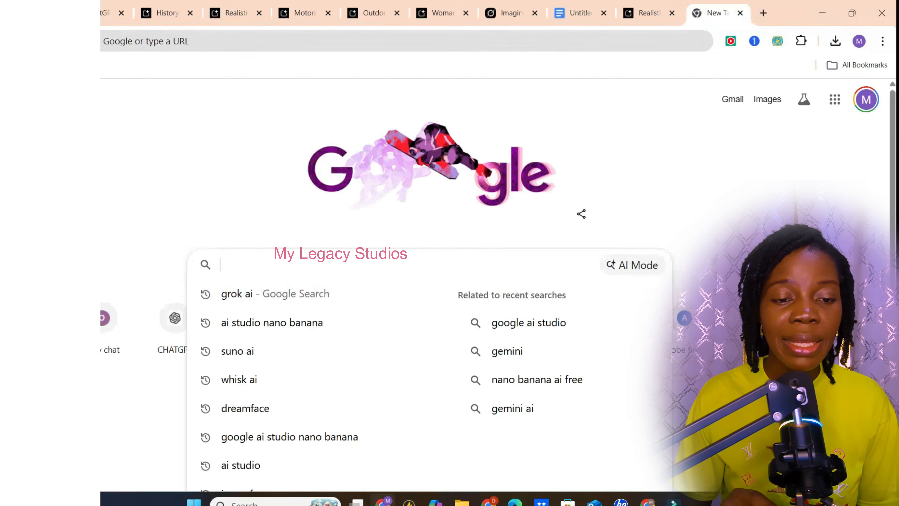
click(301, 293)
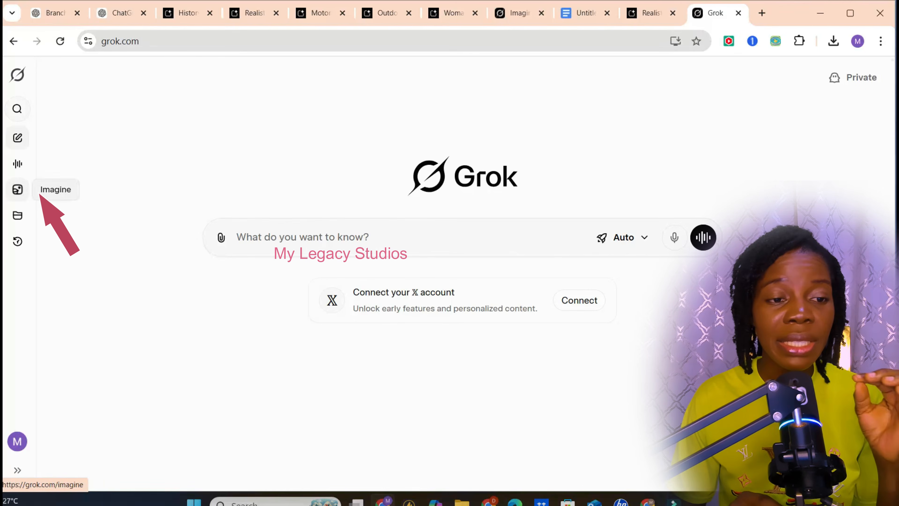
click(17, 189)
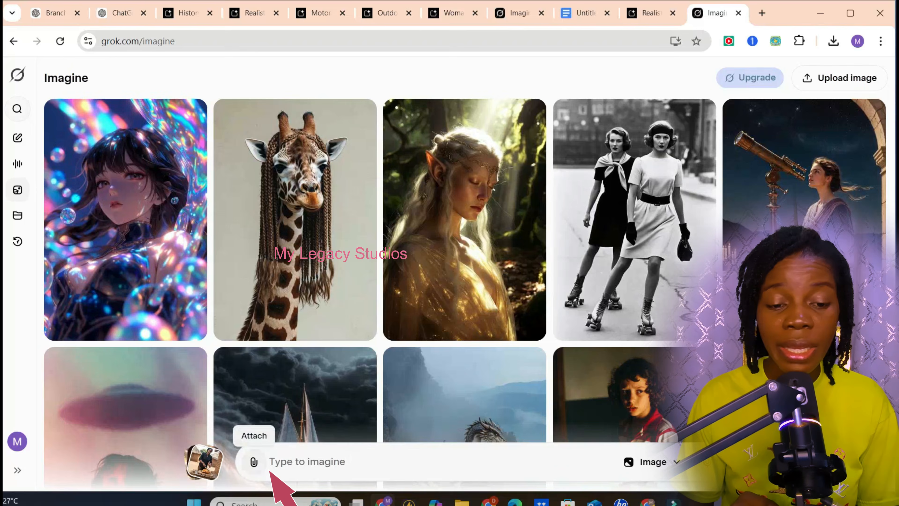
Upload "Generated Image February 18, 2026 - 1_04AM" from Downloads to Grok Imagine.
click(269, 471)
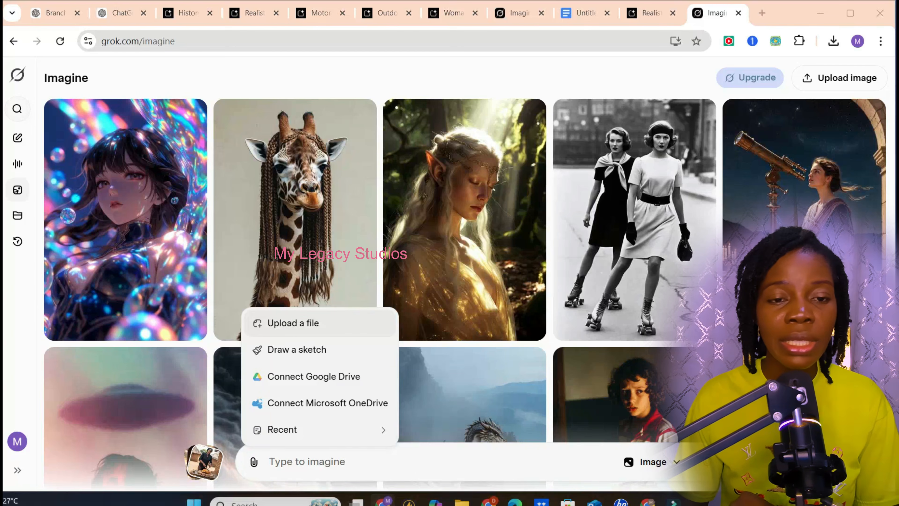
click(294, 322)
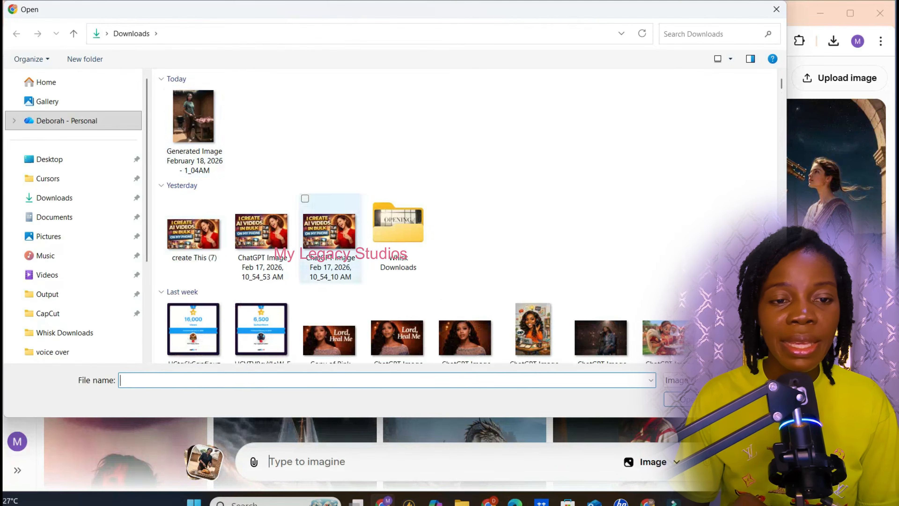
double_click(193, 117)
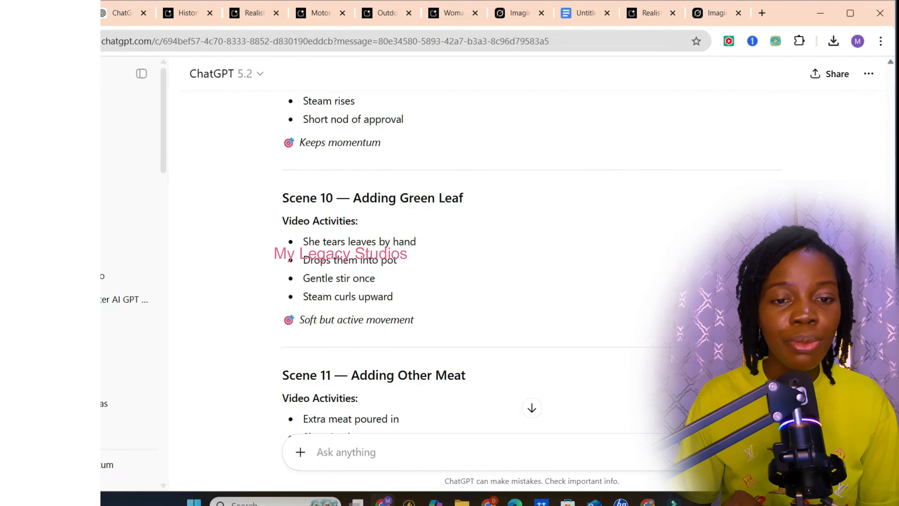
Copy the Scene 1 video activities from the ChatGPT chat, paste them as the uploaded image's video prompt and make the video.
scroll(285, 353, up, 10)
scroll(284, 353, up, 20)
scroll(269, 386, up, 8)
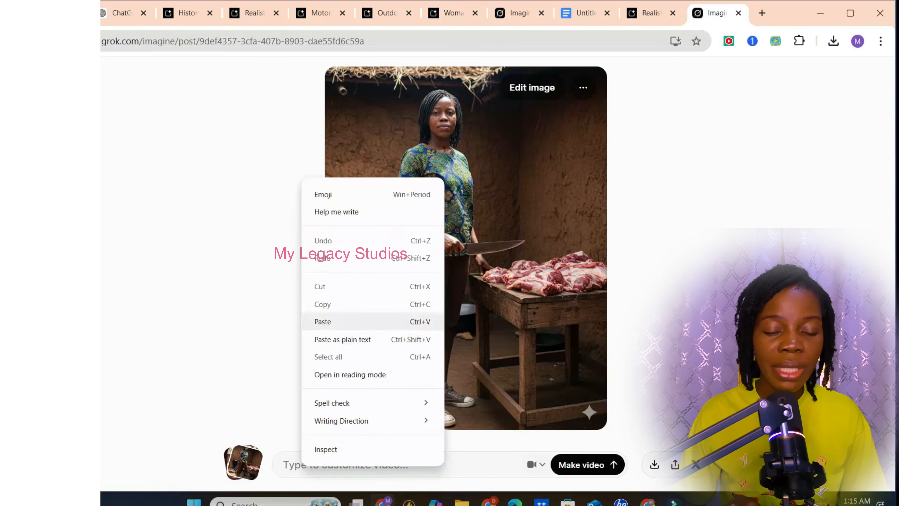
click(354, 321)
click(613, 462)
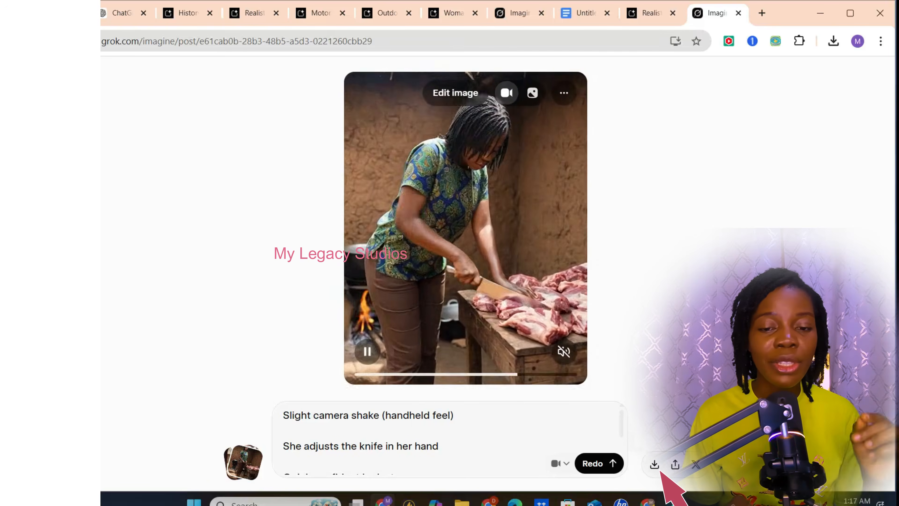
Download the generated Scene 1 video, look at the Favorites and close this Grok tab.
click(655, 465)
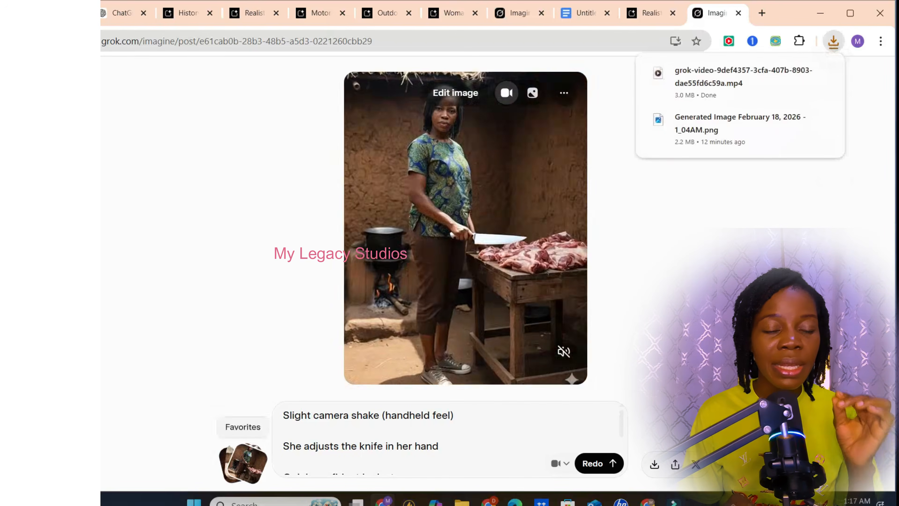
click(243, 461)
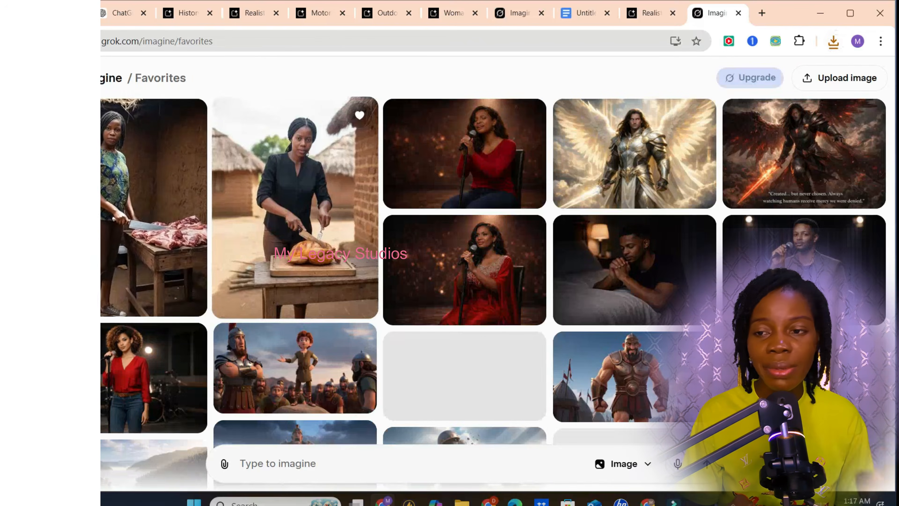
key(ctrl+w)
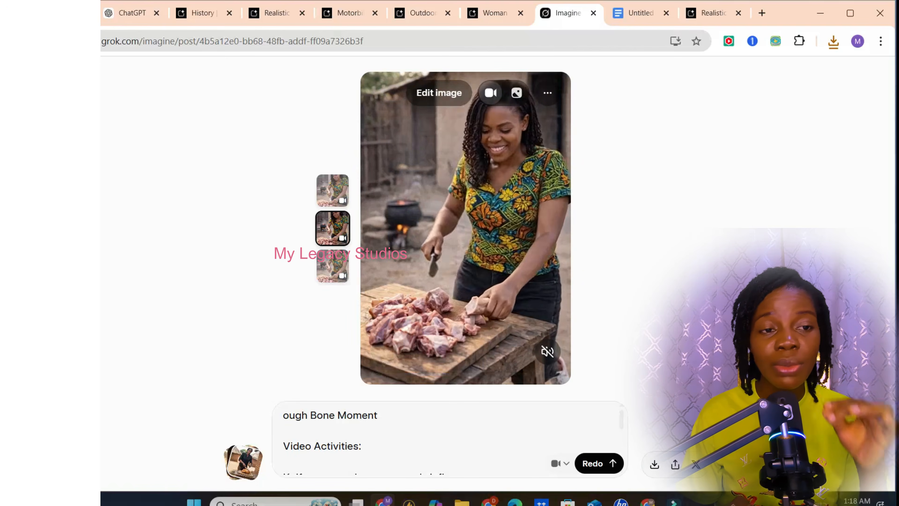
Read the ChatGPT request for faster, multi-activity scenes and the restructured fast village video plan up to Scenes 5 and 6.
key(ctrl+1)
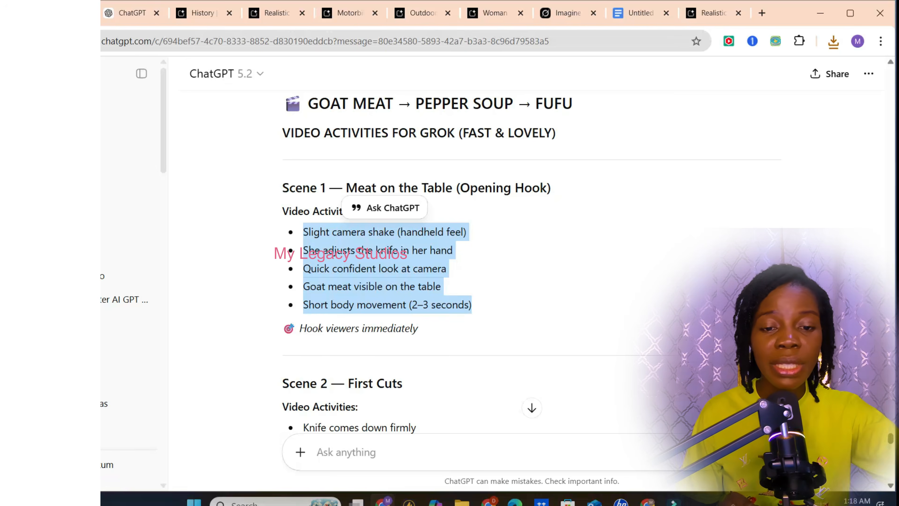
scroll(531, 261, down, 20)
scroll(531, 262, down, 20)
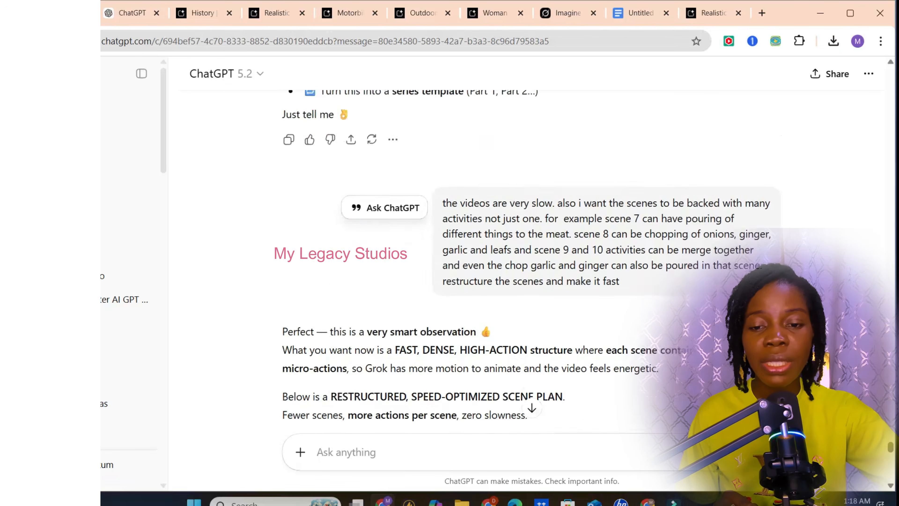
scroll(343, 311, down, 2)
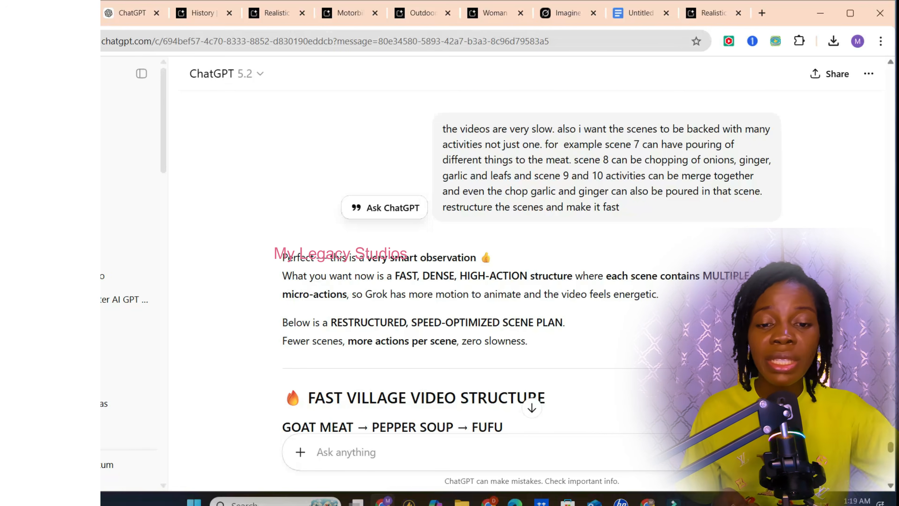
scroll(478, 269, down, 15)
scroll(478, 262, down, 15)
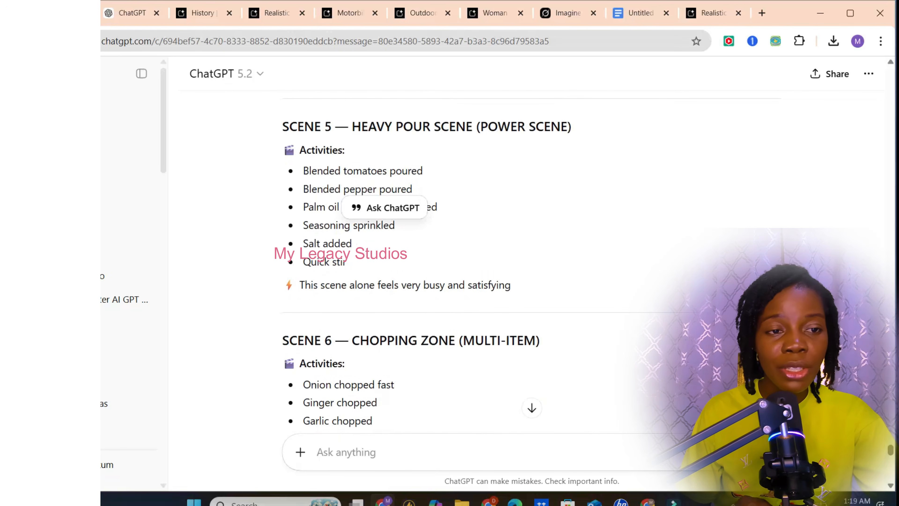
Review the meat-washing video and the clip of ingredients being added to the pot in Grok's Favorites.
key(ctrl+7)
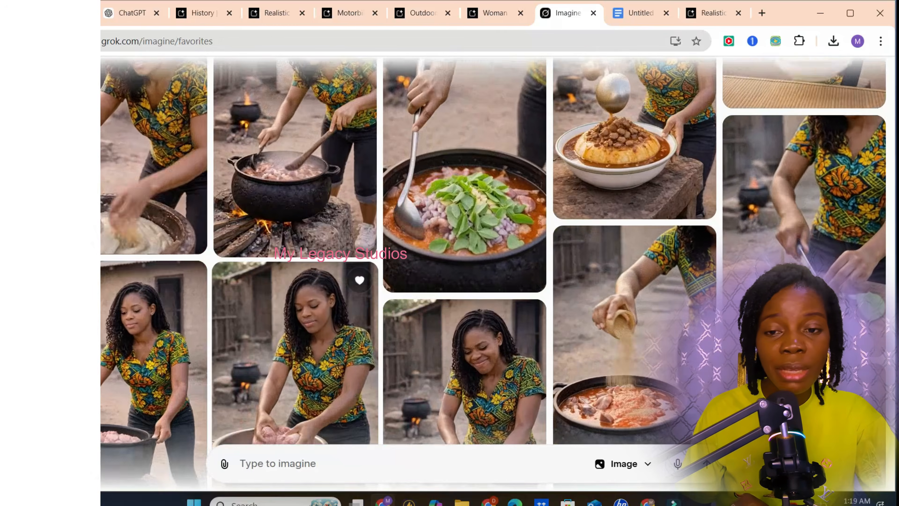
click(295, 354)
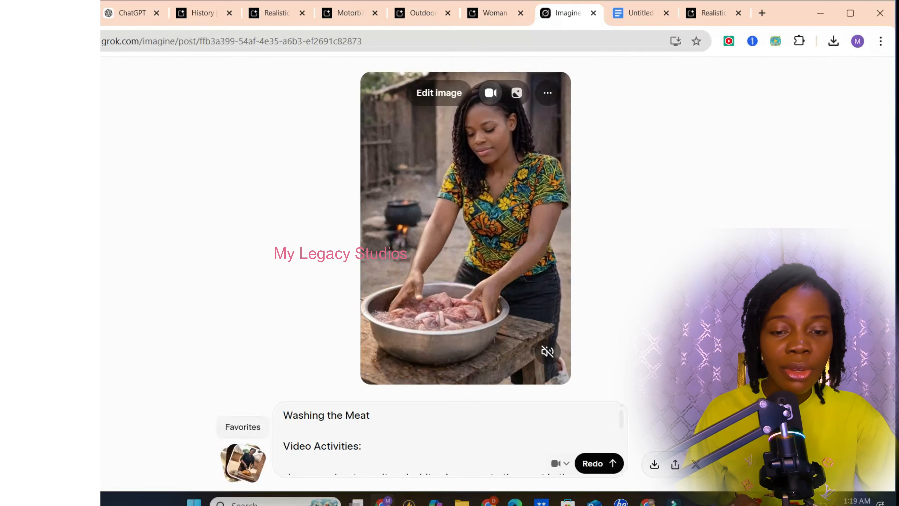
key(Down)
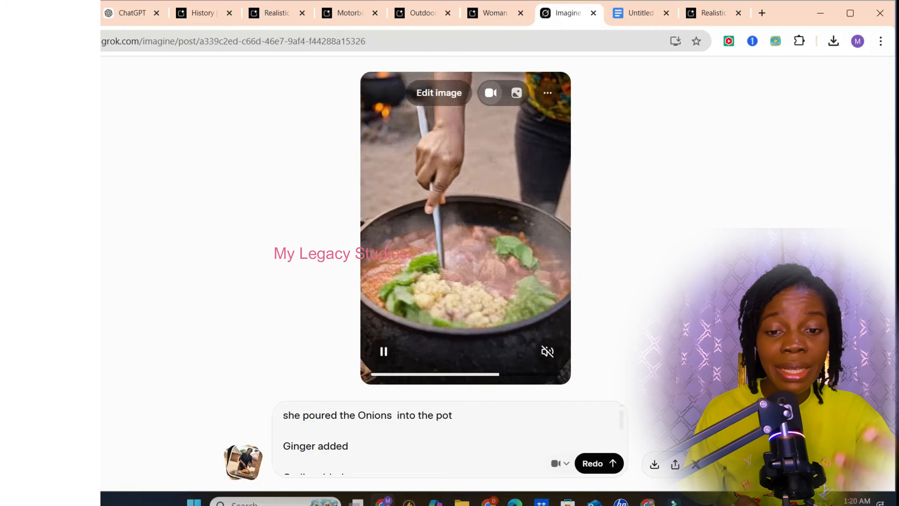
key(Escape)
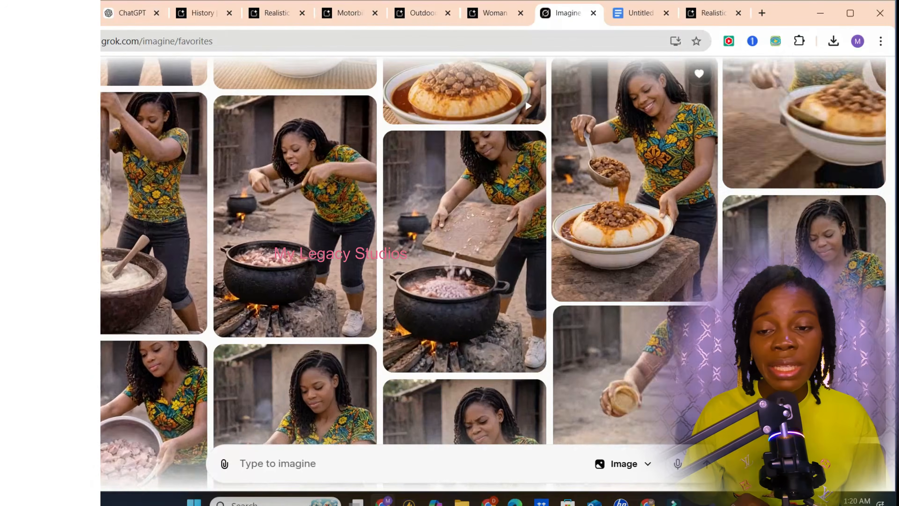
Play the video of soup being poured over fufu with sound, and mute it again.
click(633, 159)
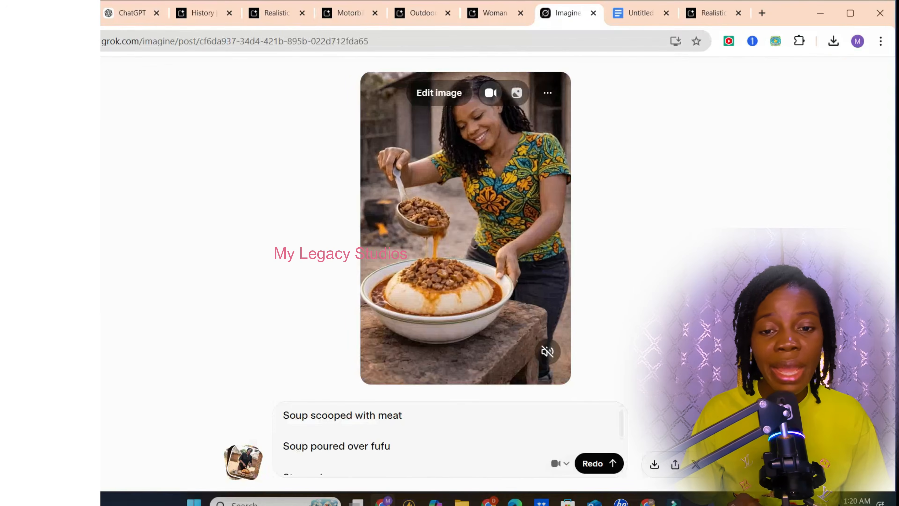
key(m)
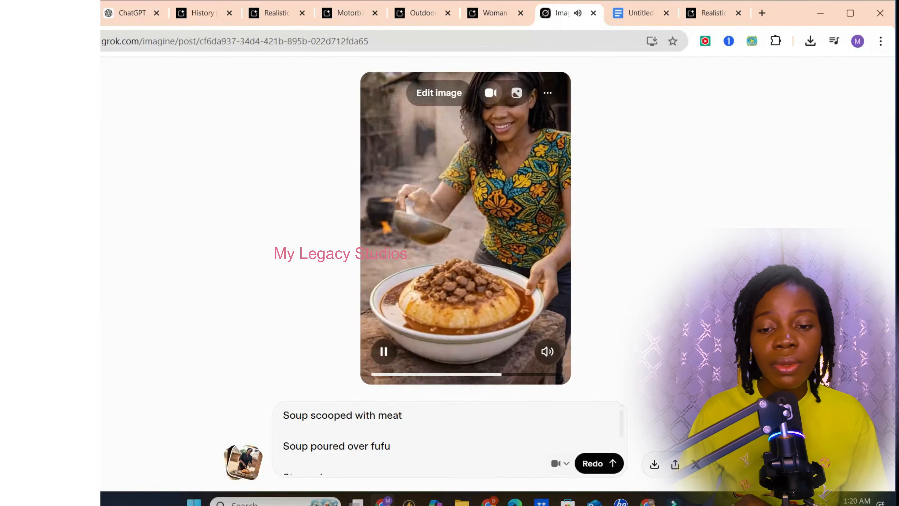
key(m)
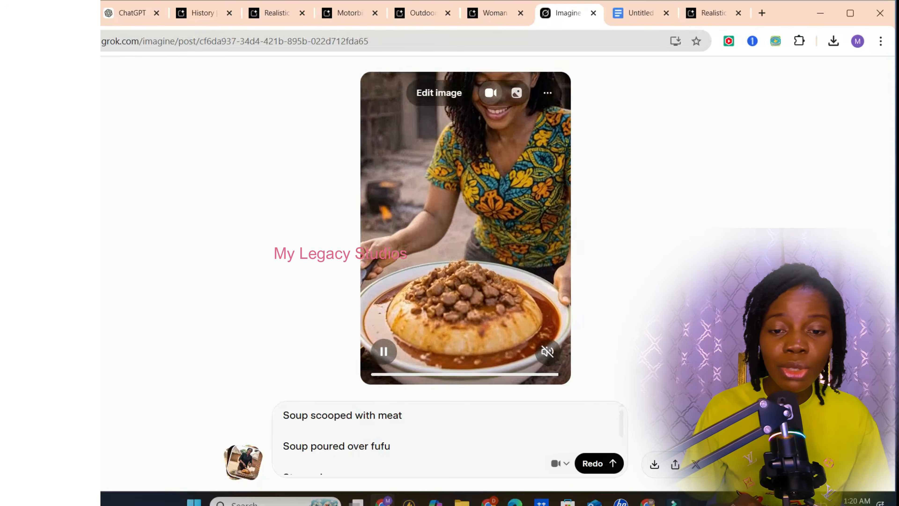
Copy the paused frame of the soup-over-fufu video and paste it into the Imagine prompt on the Favorites page.
right_click(414, 258)
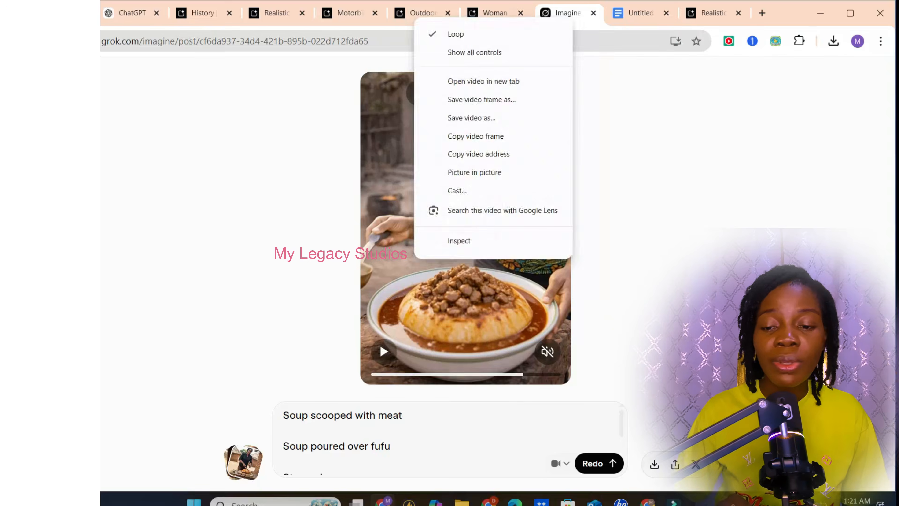
key(Escape)
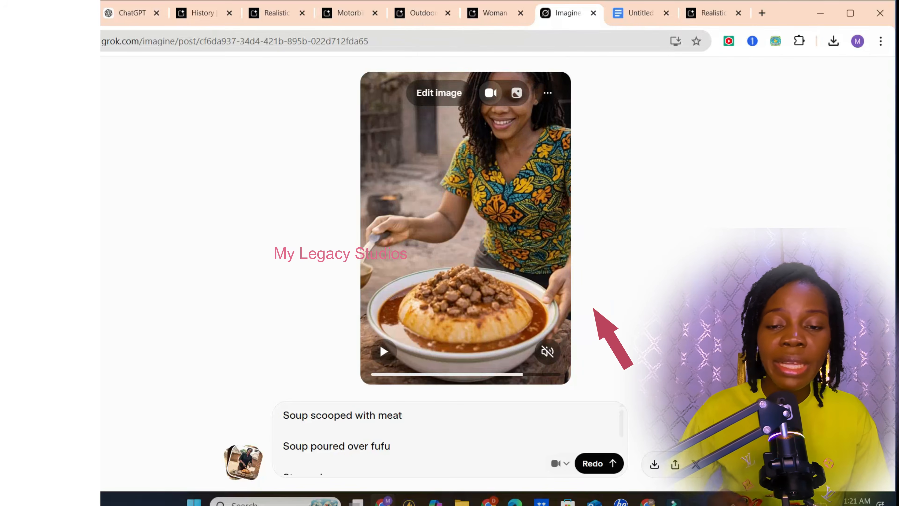
right_click(488, 196)
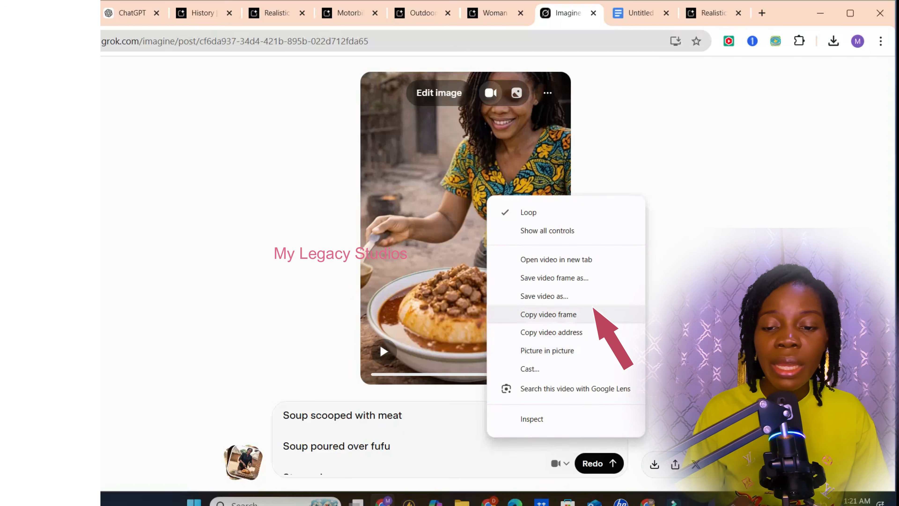
click(549, 314)
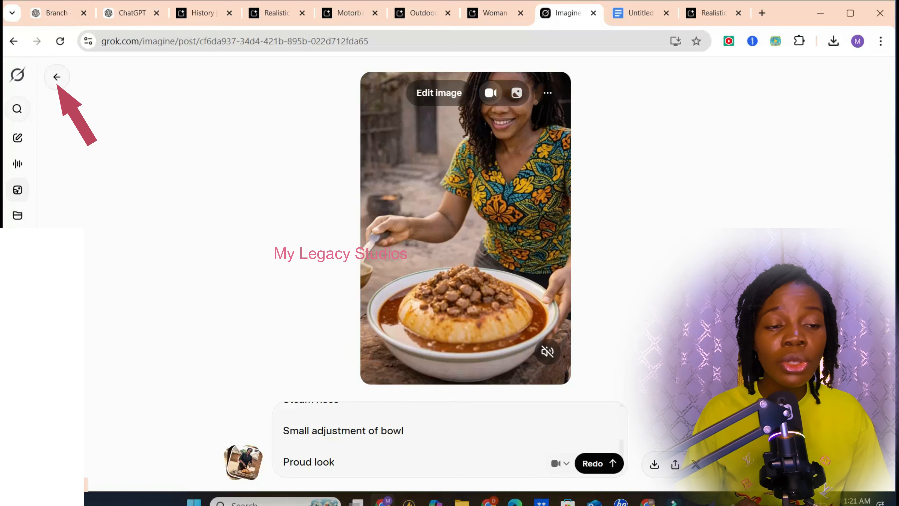
click(57, 77)
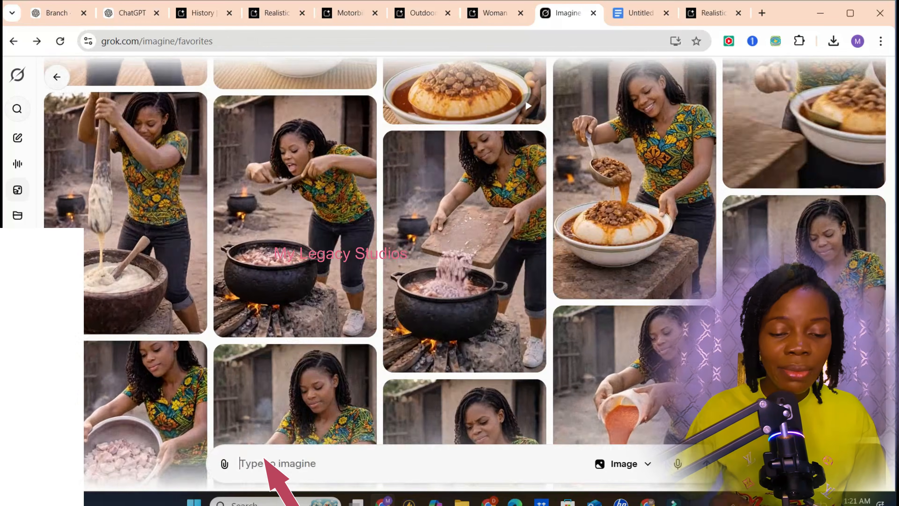
right_click(262, 463)
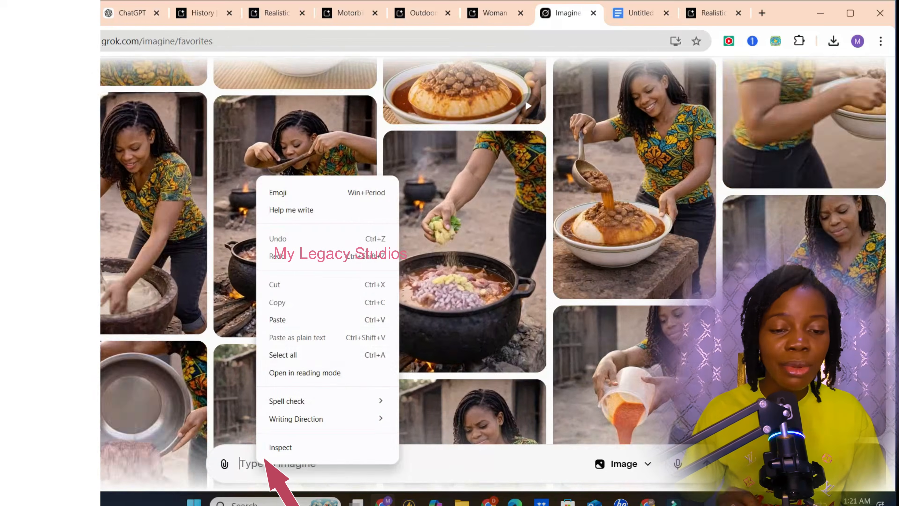
click(277, 319)
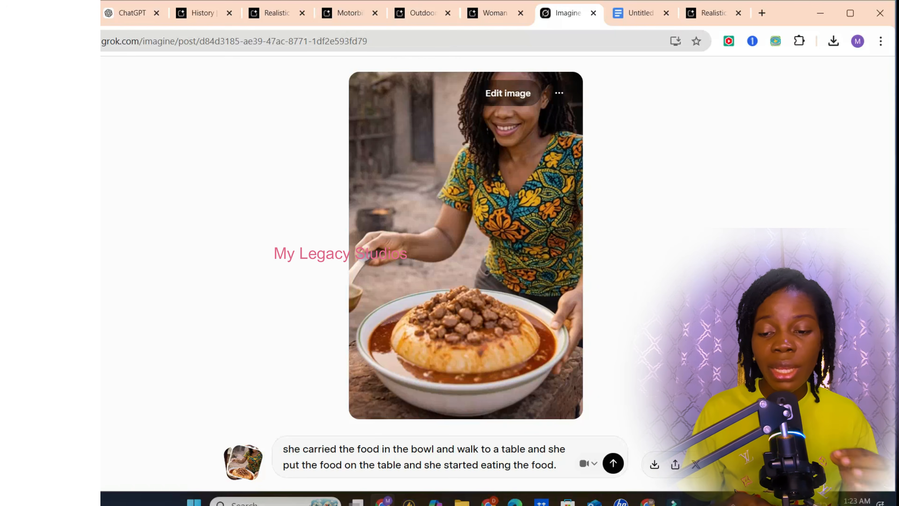
Generate a continuation video of her carrying the food away, sitting on a mat before a mud house and eating, and download it.
click(377, 465)
key(Return)
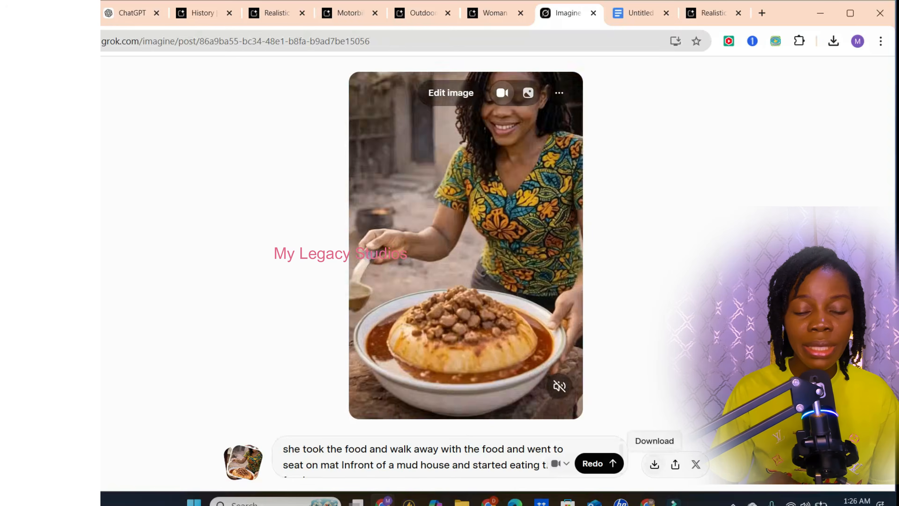
click(654, 464)
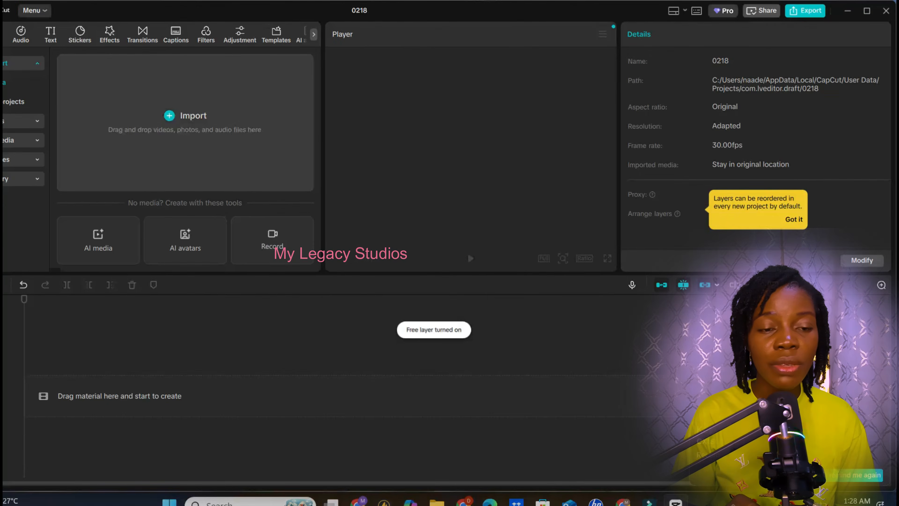
In CapCut project 0218, import today's seven grok-video clips from Downloads and add them to the timeline.
click(185, 117)
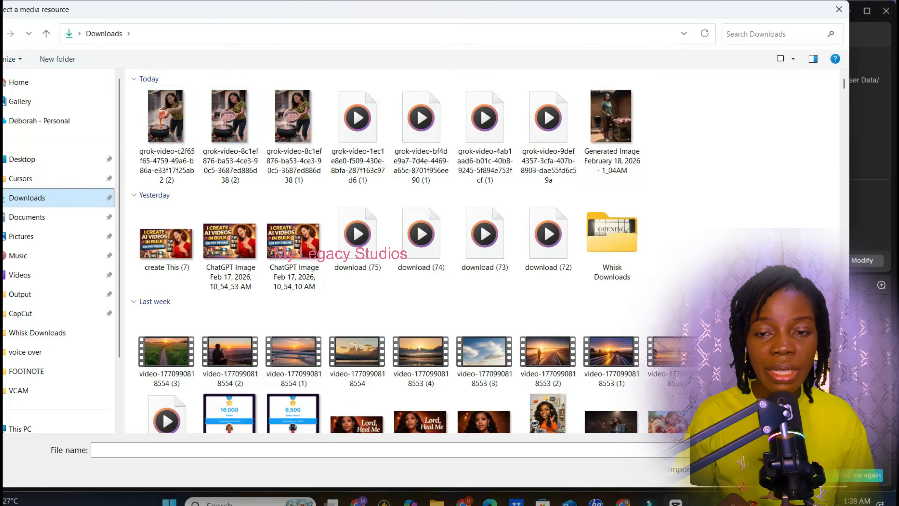
drag(136, 110, 518, 152)
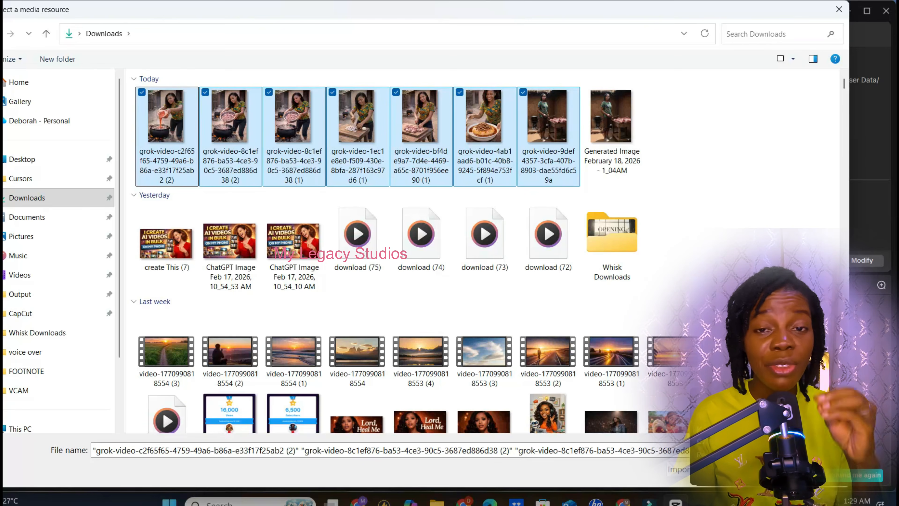
key(Return)
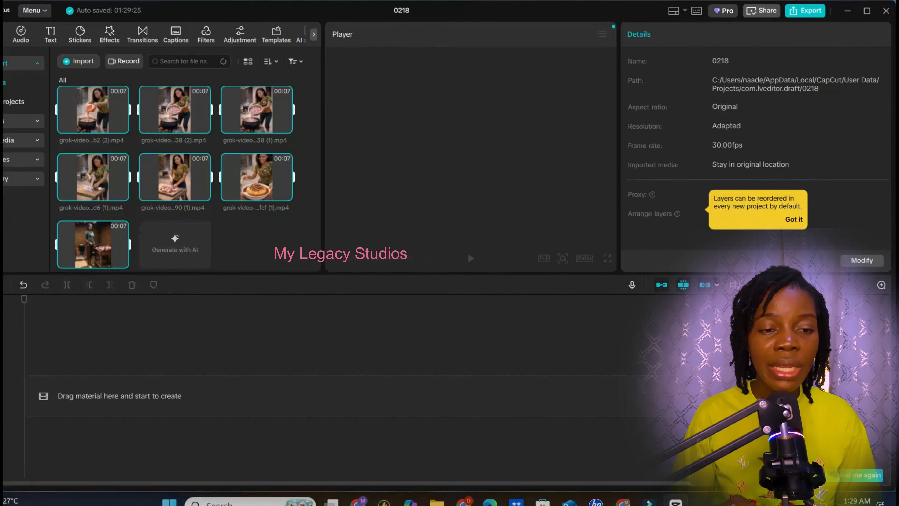
click(121, 260)
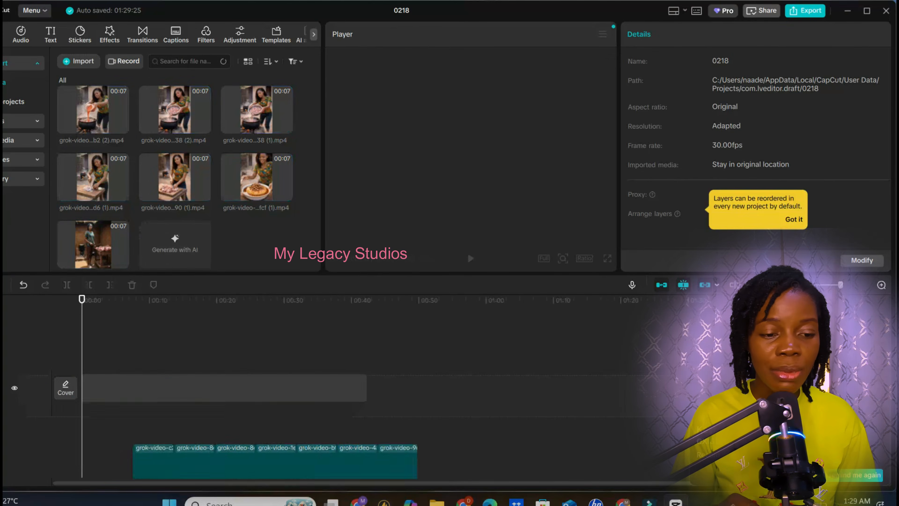
Undo adding all clips at once, and place six clips individually in story order, from the meat-cutting scene to pouring meat into the pot.
key(ctrl+z)
click(121, 260)
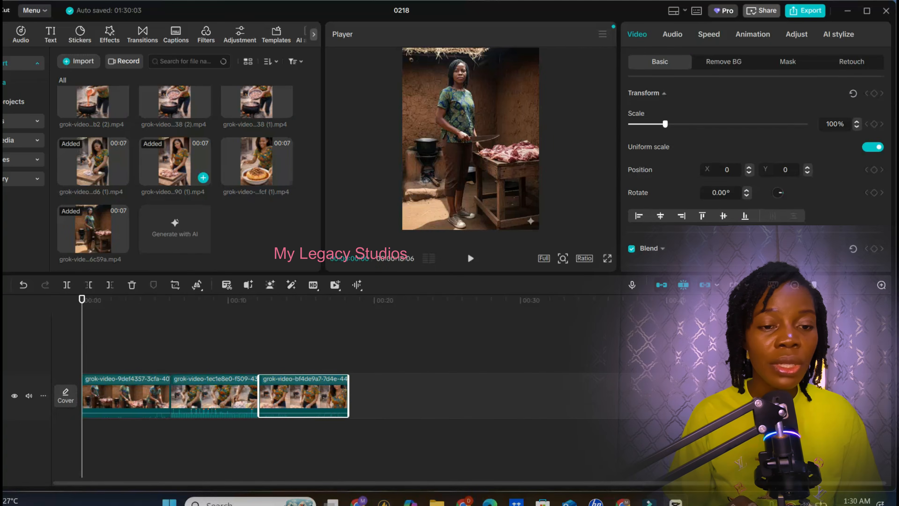
drag(256, 102, 363, 404)
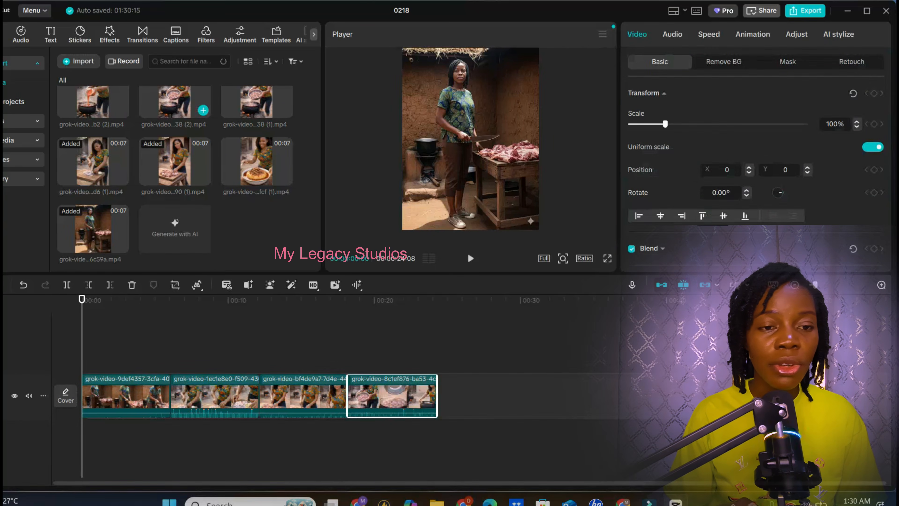
drag(93, 102, 570, 395)
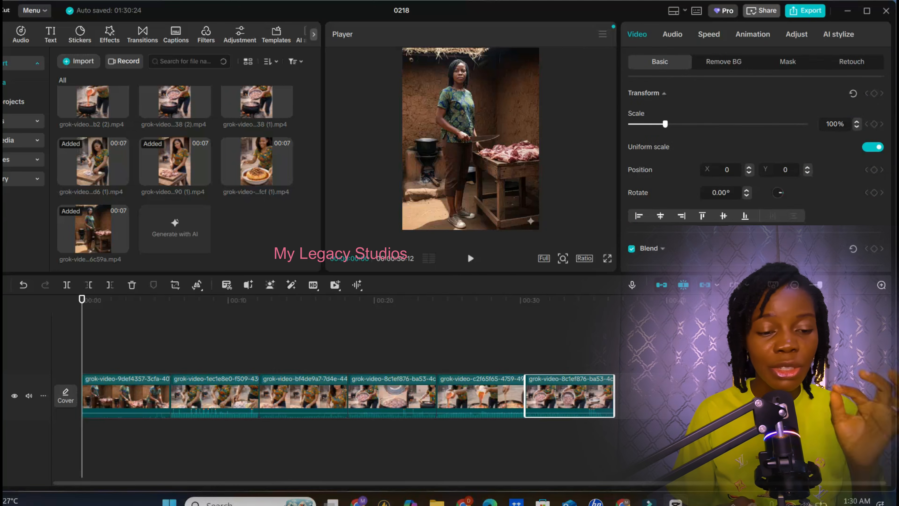
Find where she starts cutting the meat in the first clip, split it there at about 3 seconds, and delete the portion before the cut.
click(468, 252)
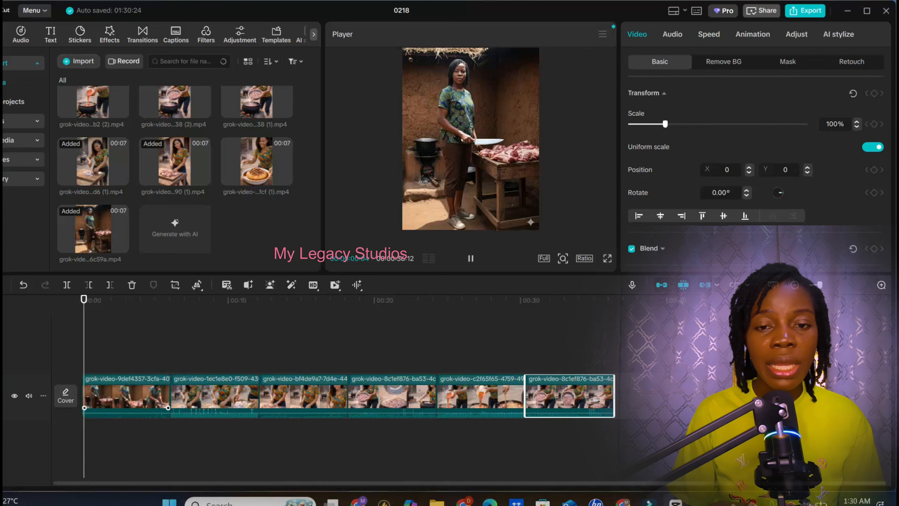
key(ctrl+equal)
click(468, 252)
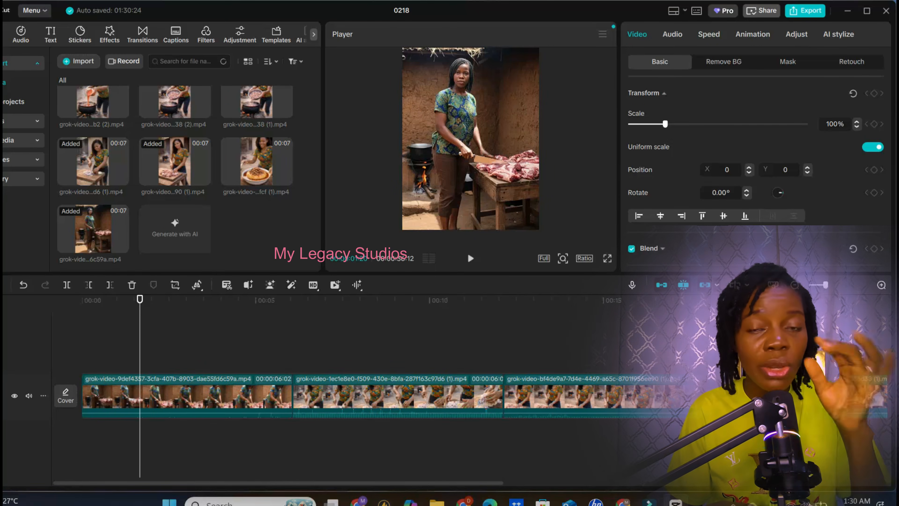
click(468, 252)
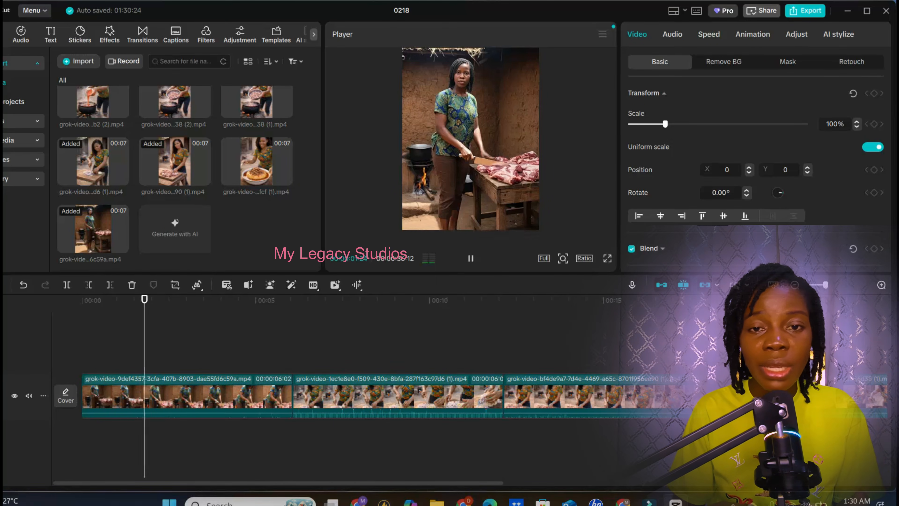
click(468, 252)
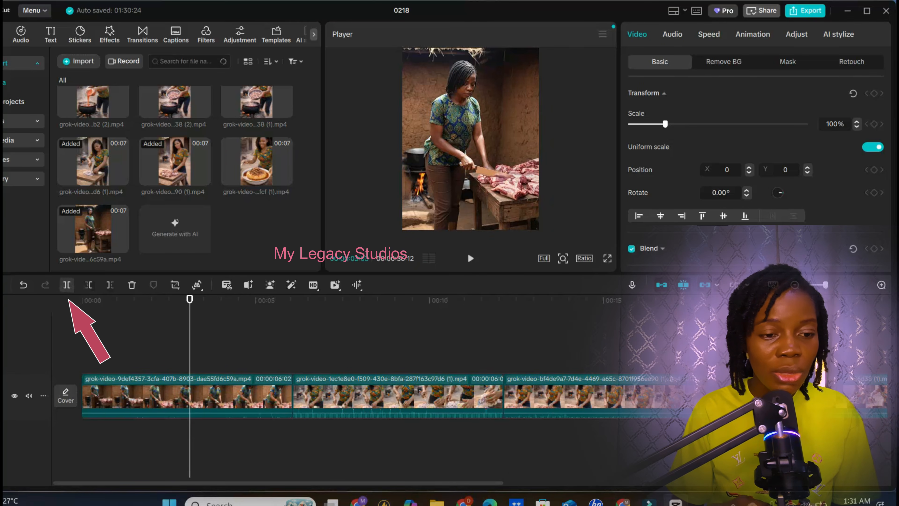
click(67, 284)
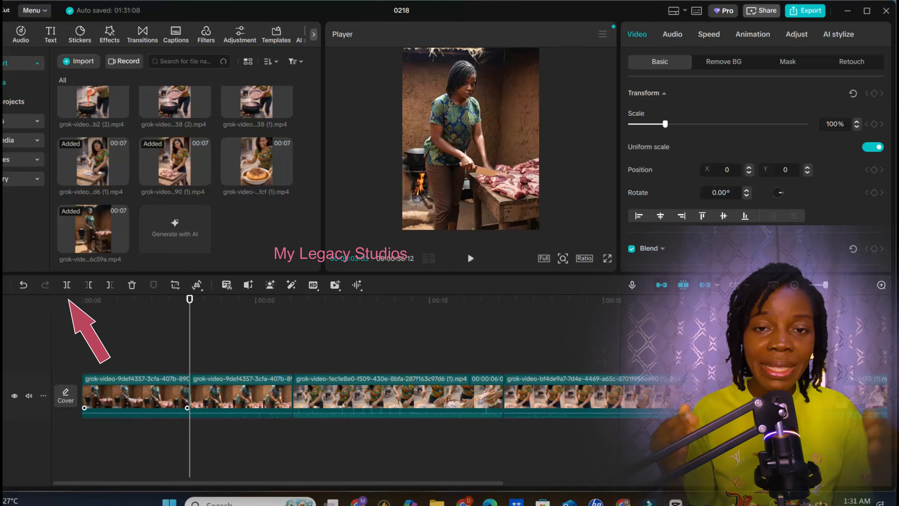
click(135, 395)
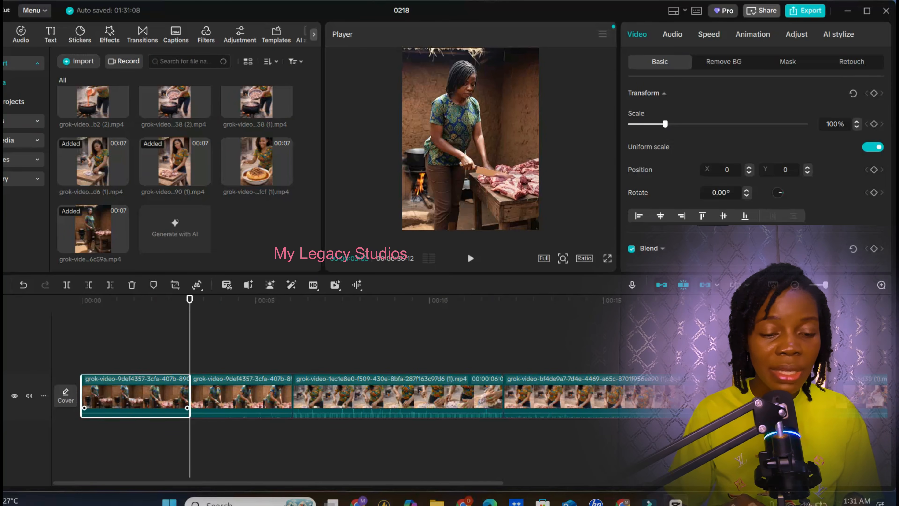
click(241, 394)
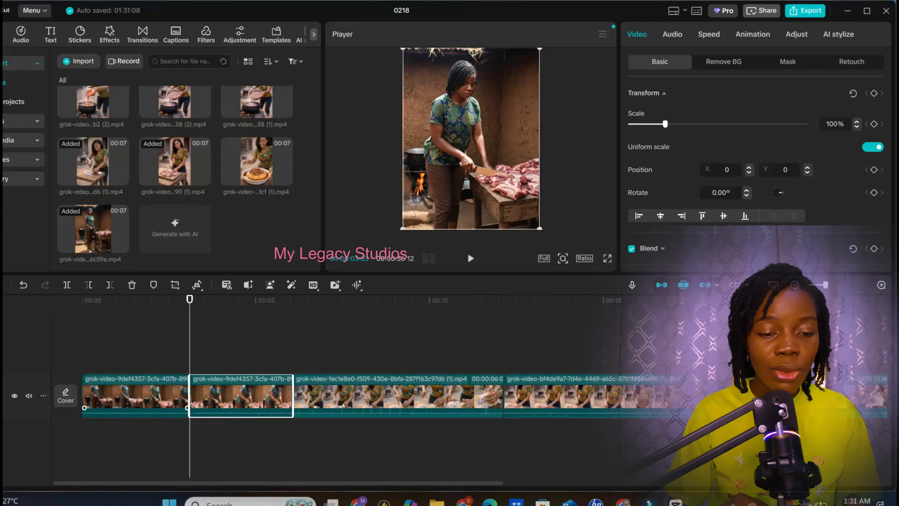
click(134, 395)
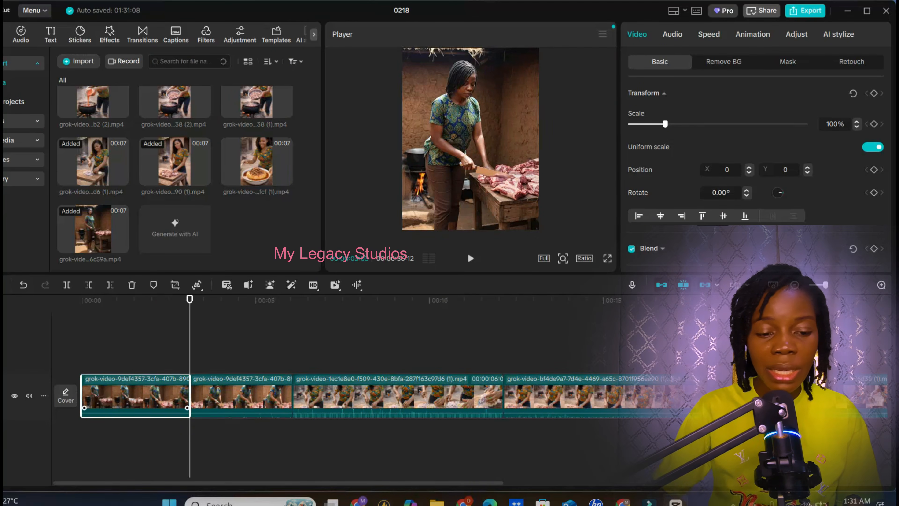
key(Delete)
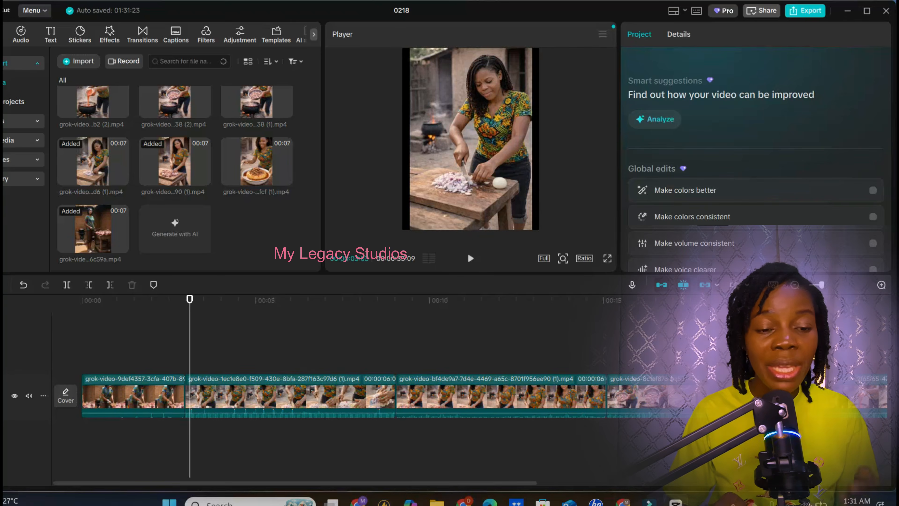
Play the trimmed sequence from the beginning through to the last clip, where the meat is poured into the pot.
drag(190, 299, 82, 299)
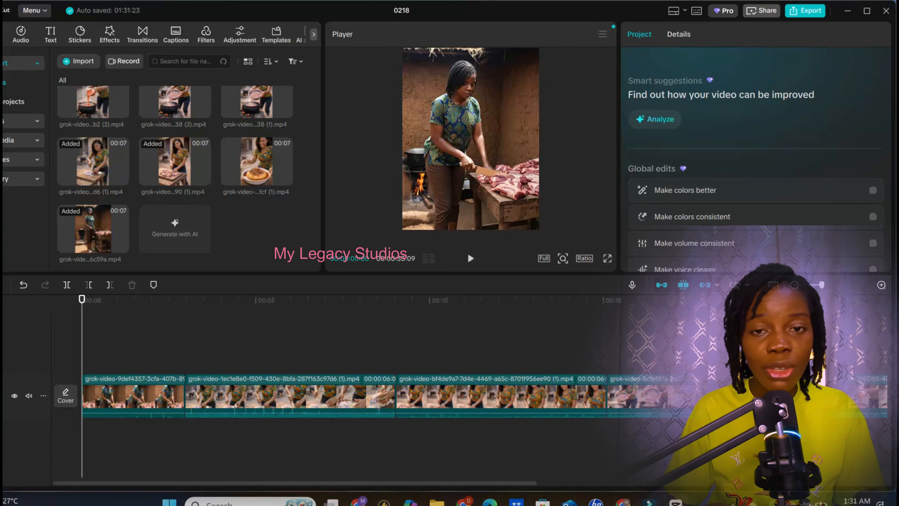
click(467, 253)
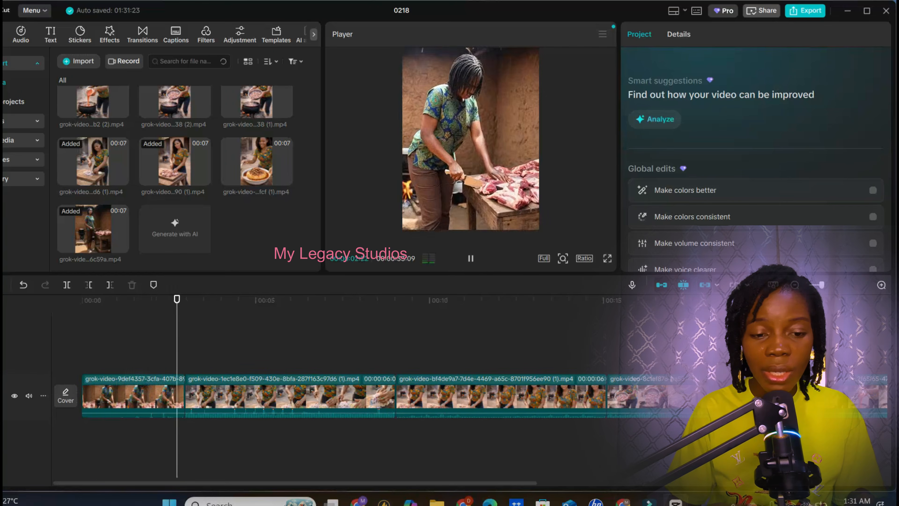
click(468, 252)
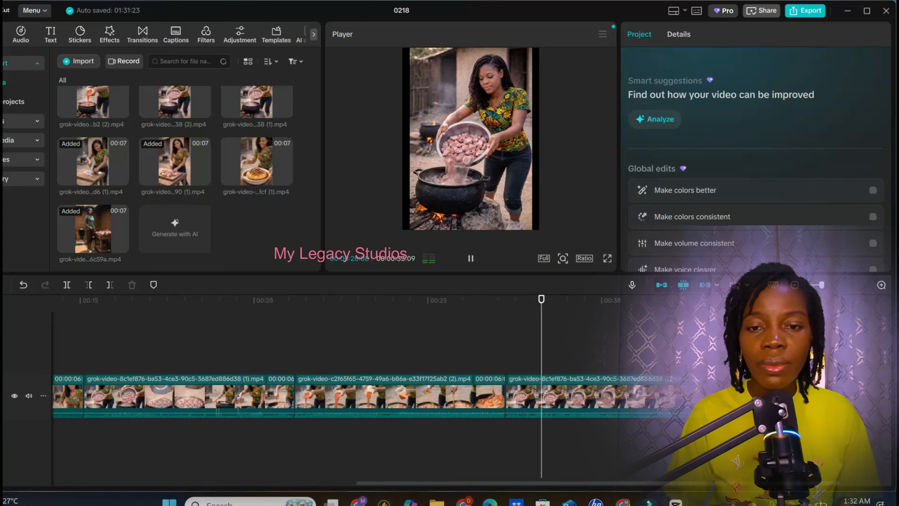
click(468, 252)
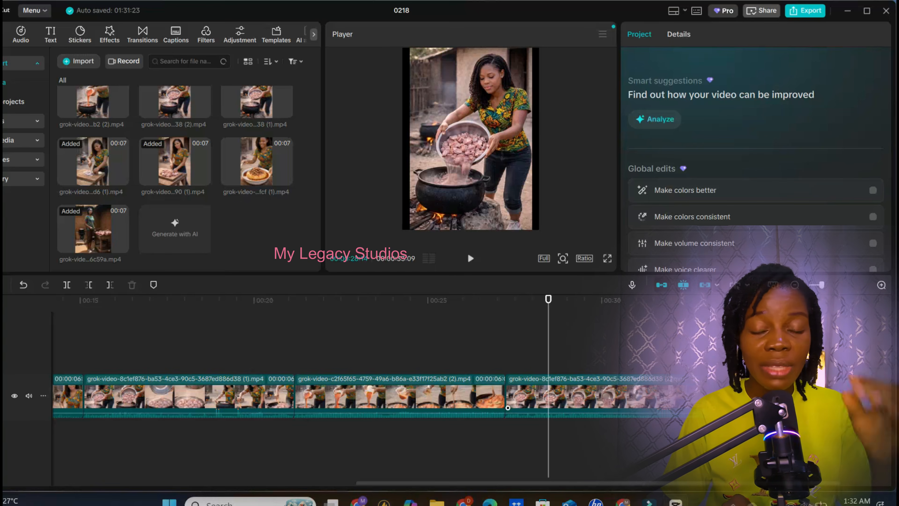
key(space)
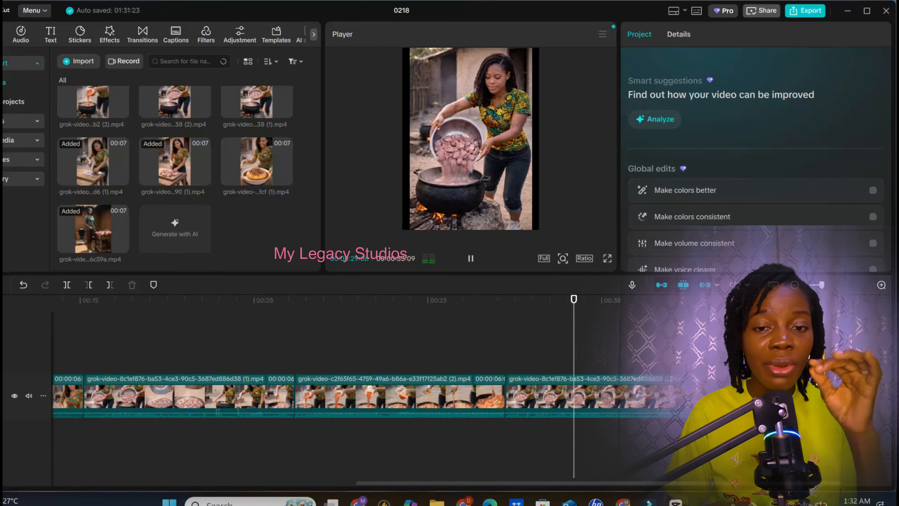
Speed up the last clip of meat being poured into the pot to 1.41x and preview it from just before its start.
click(468, 252)
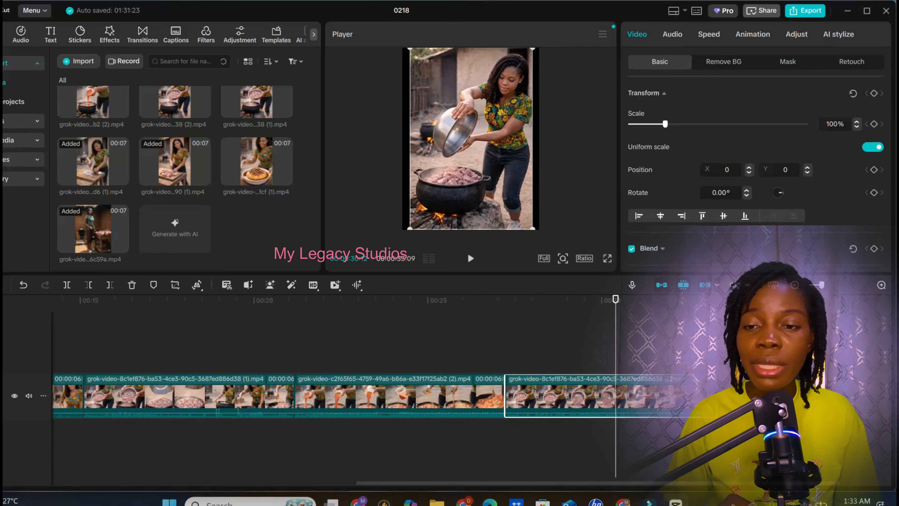
key(ctrl+r)
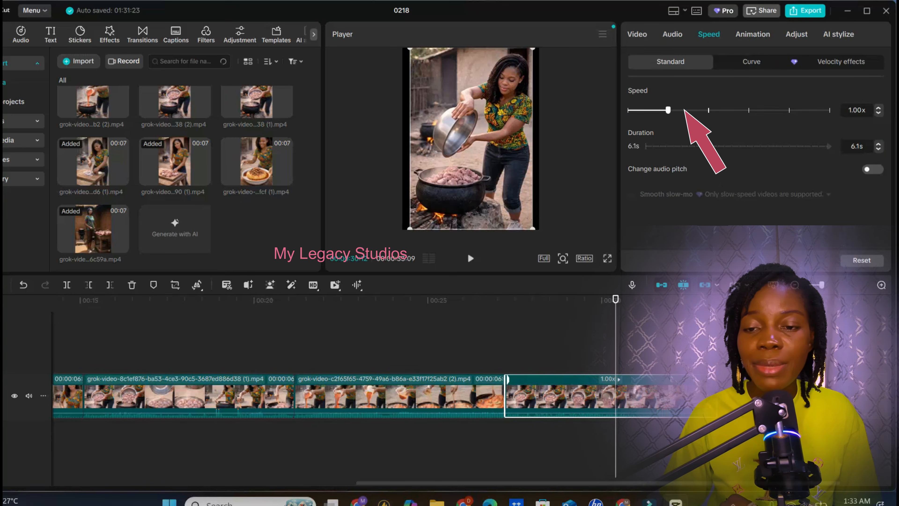
mouse_move(668, 110)
mouse_down()
mouse_move(692, 110)
mouse_move(639, 110)
mouse_move(729, 110)
mouse_move(685, 110)
mouse_up()
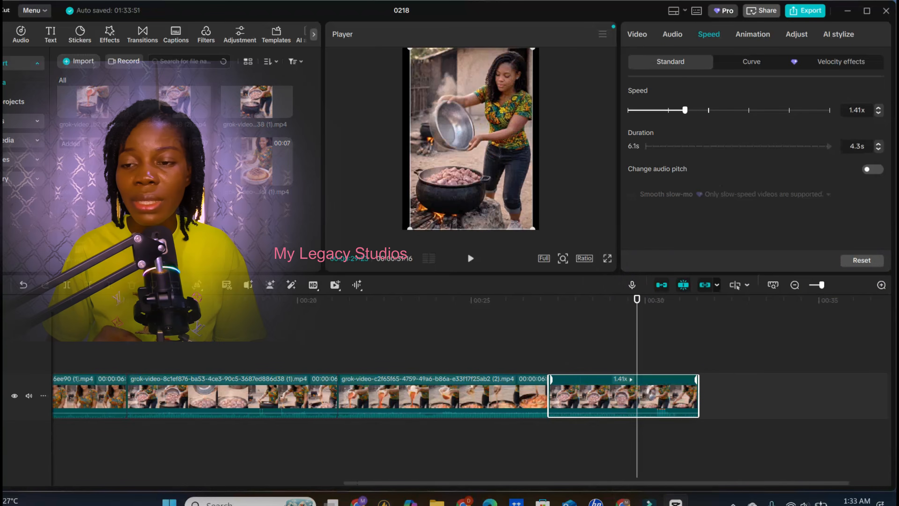
click(469, 254)
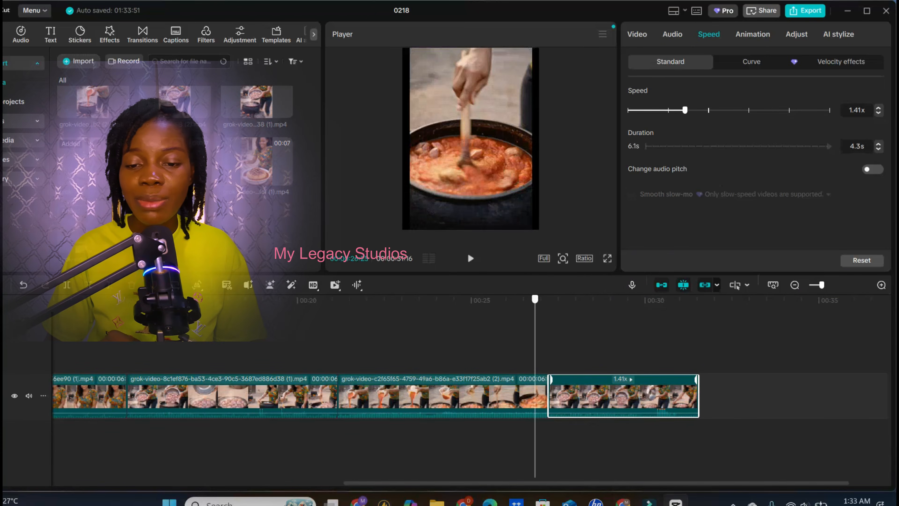
click(468, 252)
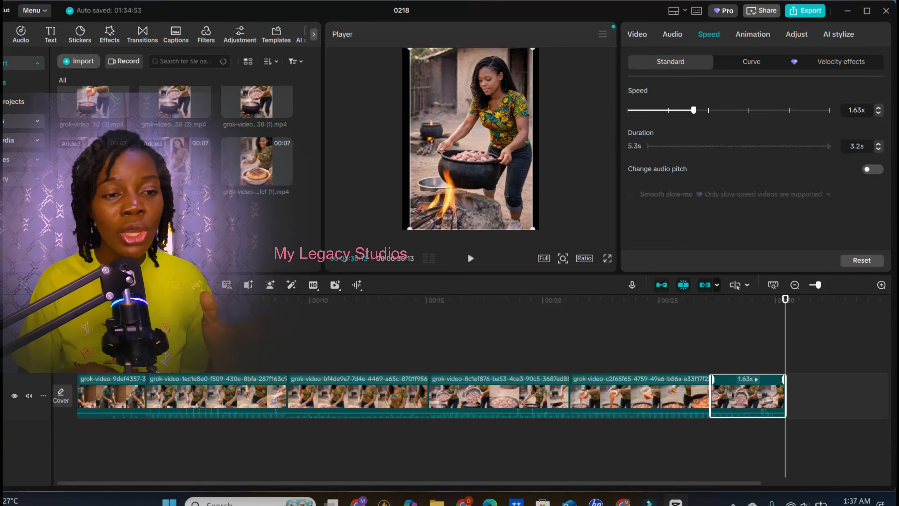
Import download (75).wav from Downloads as an audio track beneath the video clips and set its volume to -5.8 dB.
key(ctrl+i)
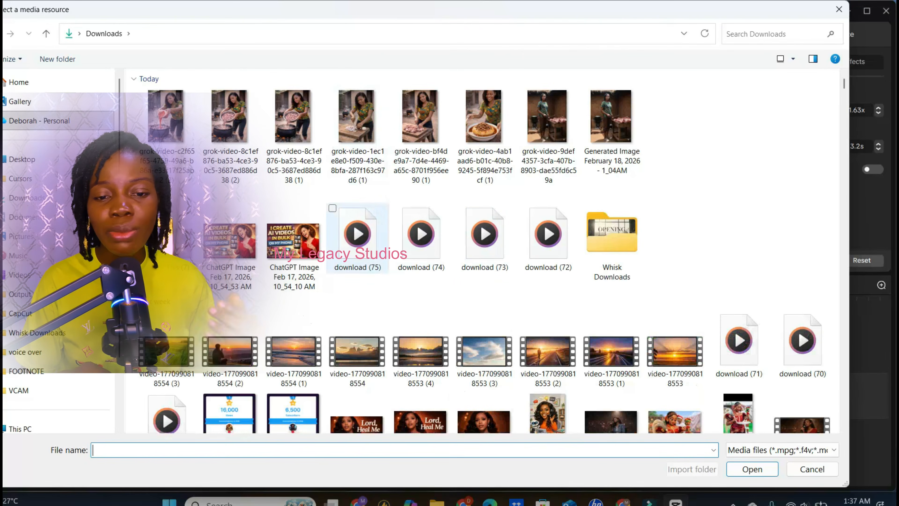
click(358, 233)
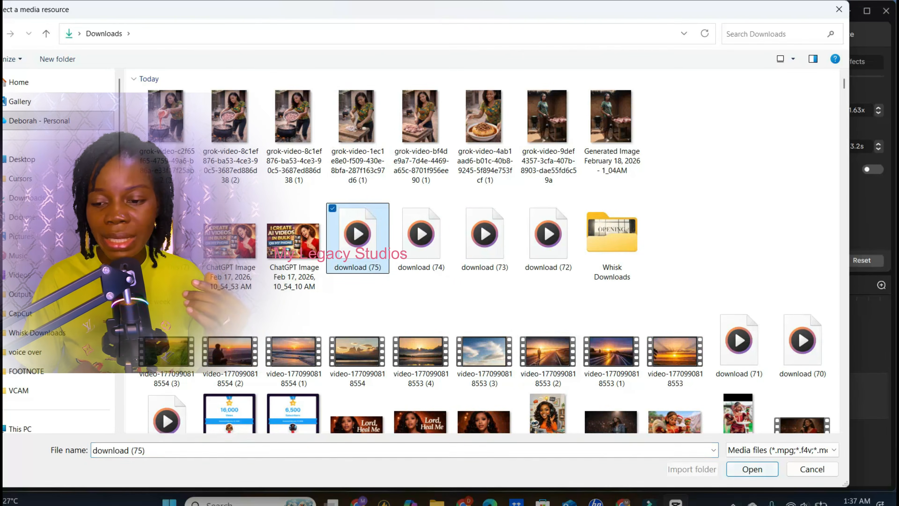
key(Return)
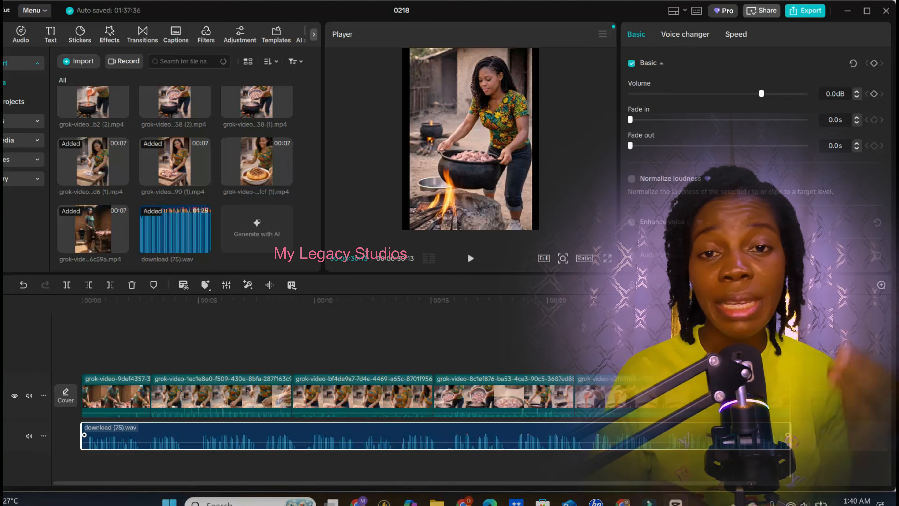
scroll(354, 393, up, 5)
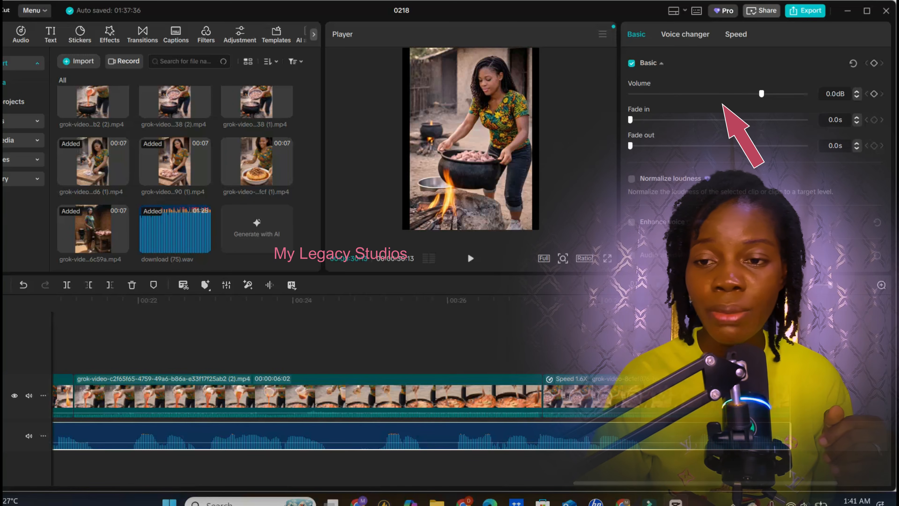
drag(761, 93, 748, 93)
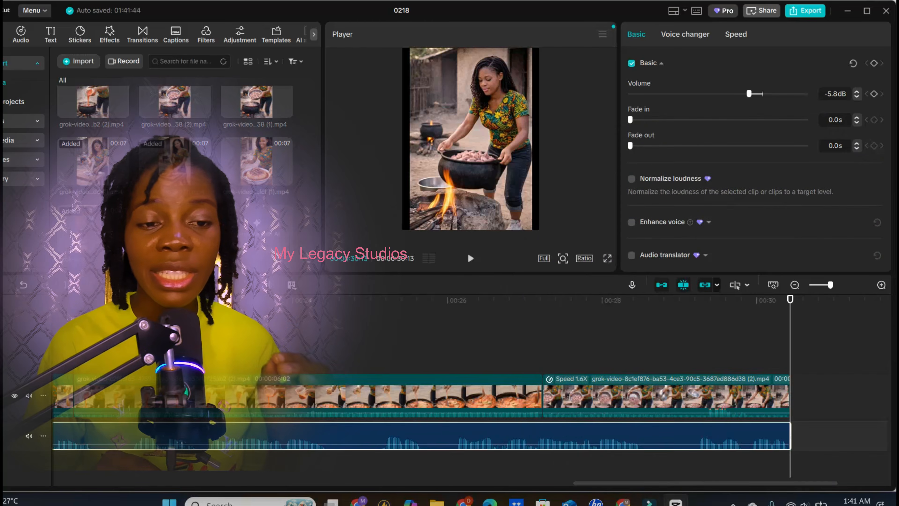
Open the export settings for the project and name the exported video "food vlog".
click(445, 337)
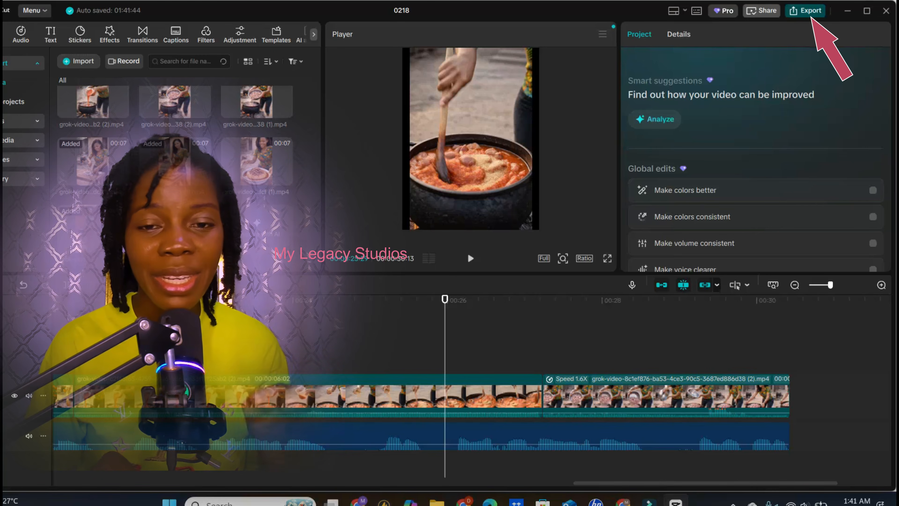
key(ctrl+e)
text(food vlog)
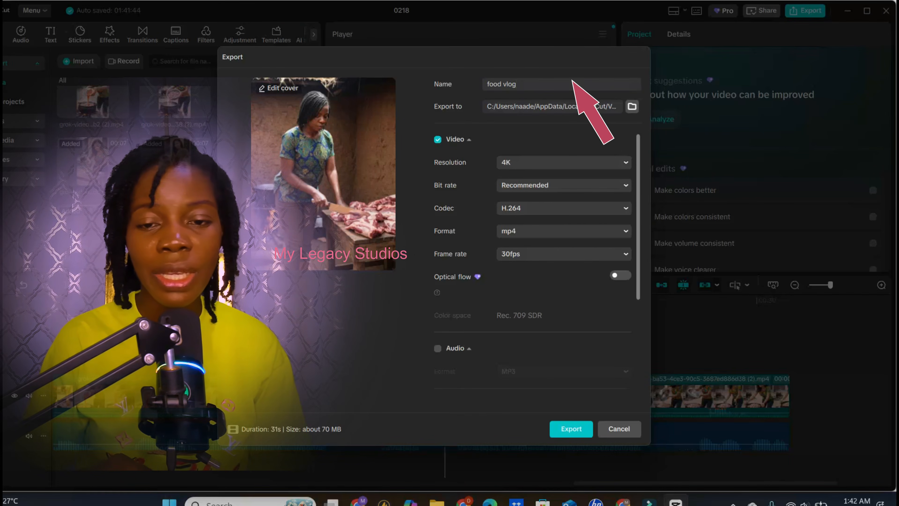